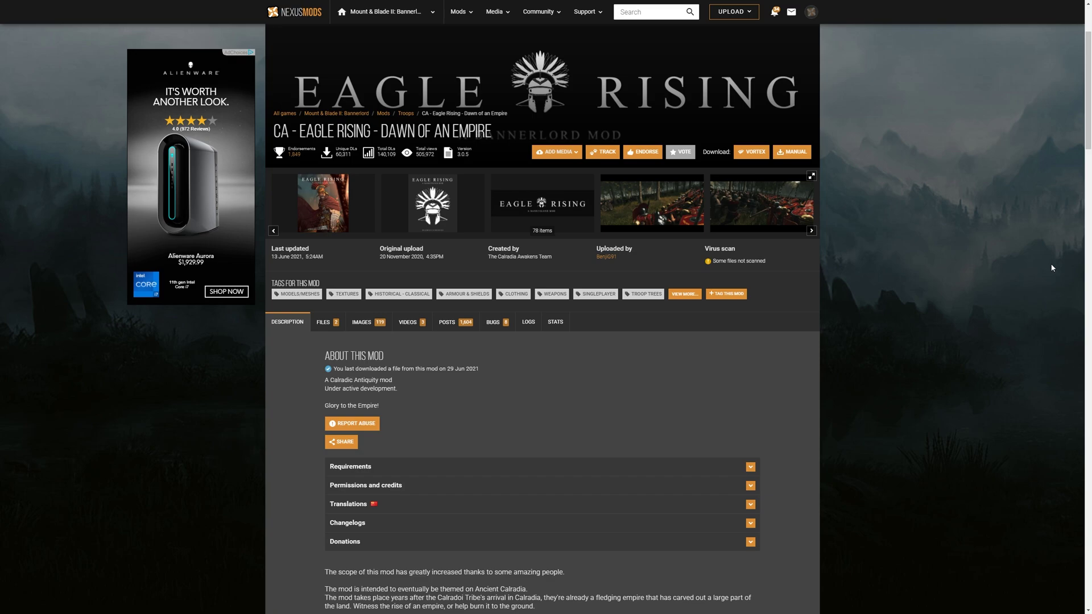
Read through the Eagle Rising mod description, examining the installation instructions, manual install notes, update steps and load order example.
{"action": "scroll", "coordinate": [878, 237], "scroll_direction": "down", "scroll_amount": 9}
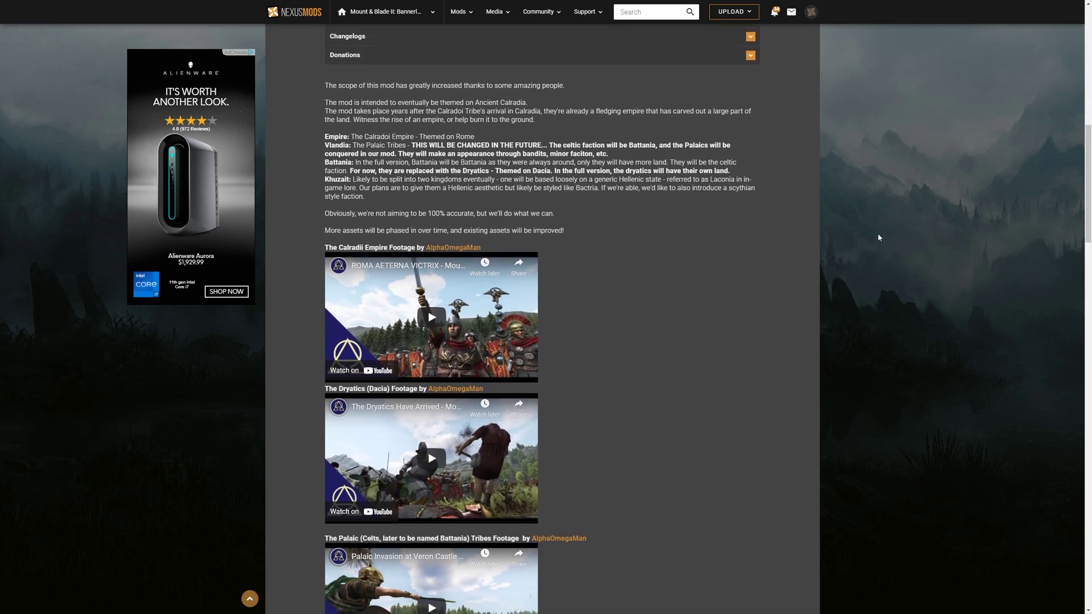
{"action": "scroll", "coordinate": [878, 237], "scroll_direction": "down", "scroll_amount": 10}
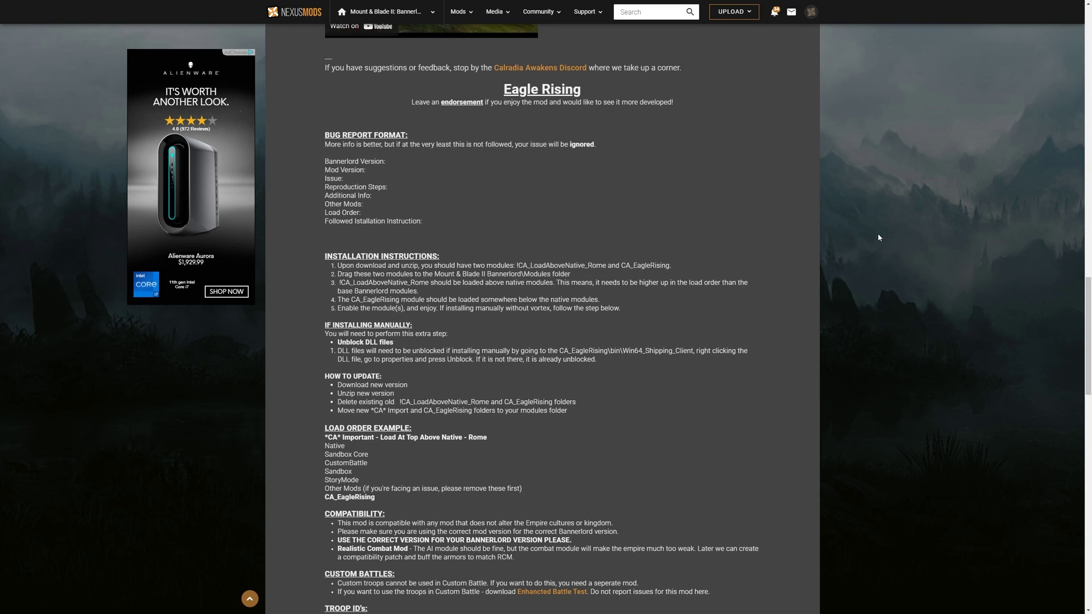
{"action": "scroll", "coordinate": [878, 237], "scroll_direction": "down", "scroll_amount": 3}
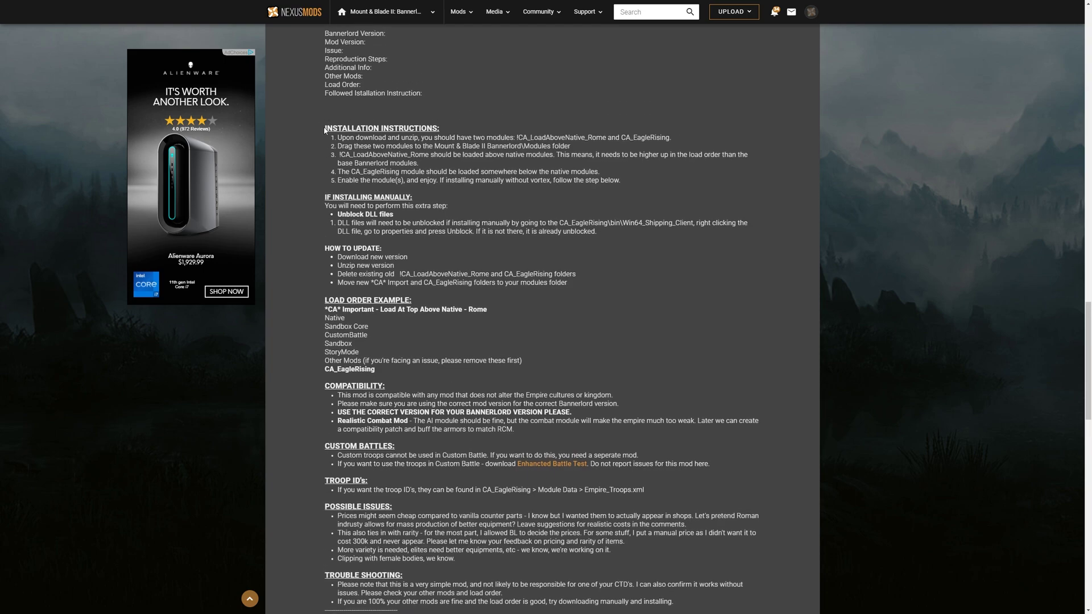
{"action": "left_click_drag", "start_coordinate": [324, 130], "coordinate": [574, 288]}
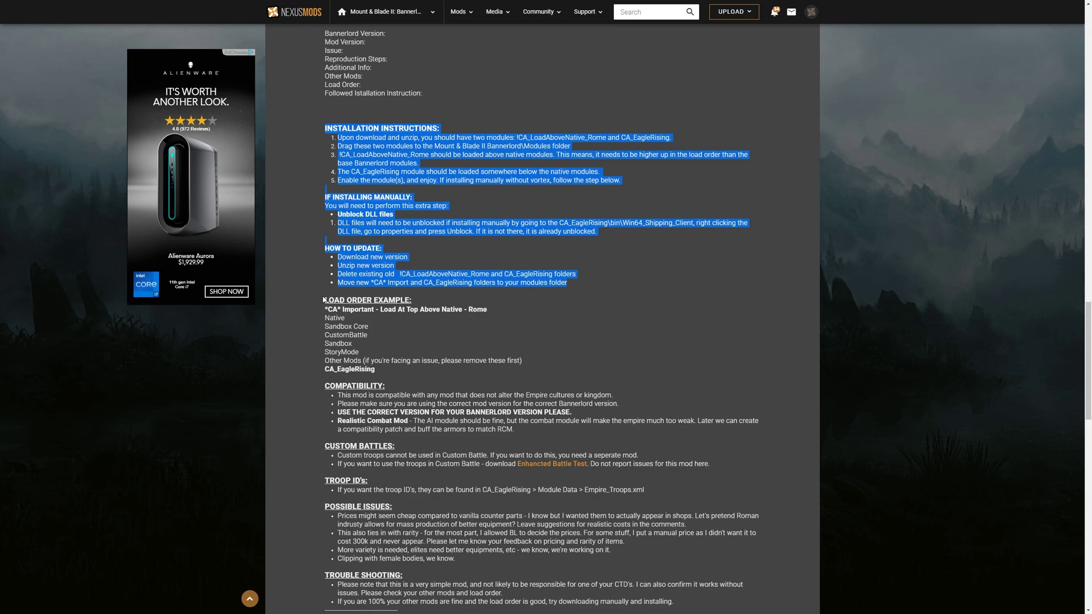
{"action": "left_click_drag", "start_coordinate": [325, 297], "coordinate": [542, 374]}
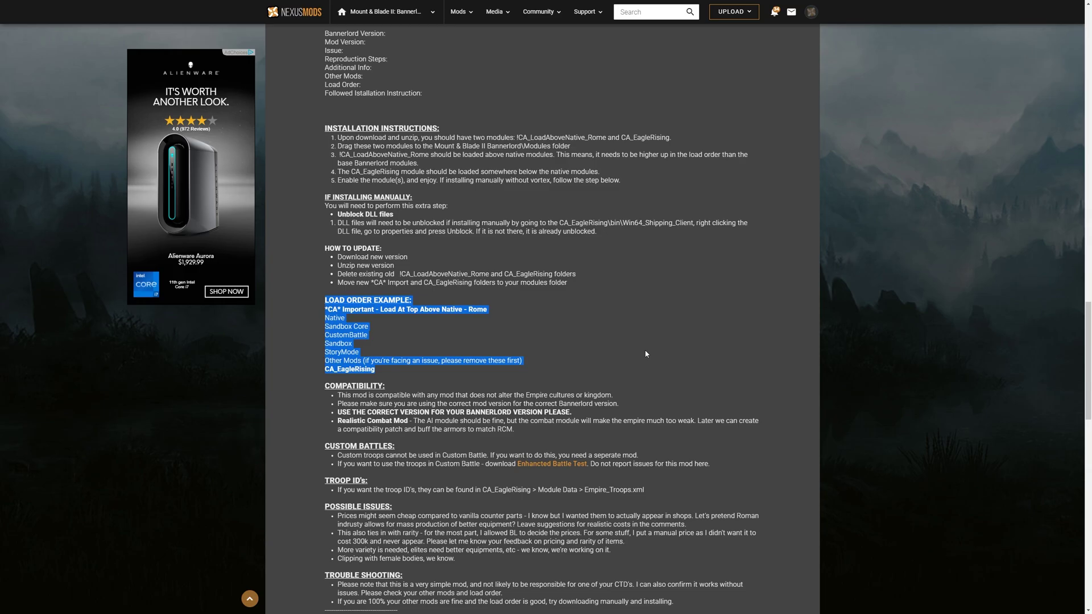
{"action": "scroll", "coordinate": [645, 353], "scroll_direction": "down", "scroll_amount": 20}
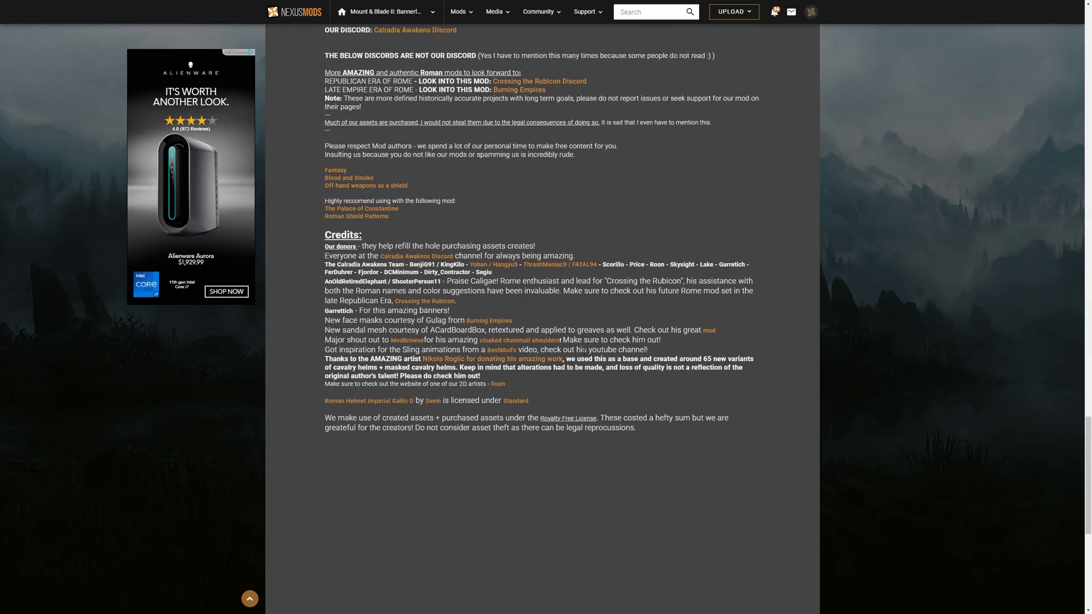
{"action": "scroll", "coordinate": [579, 346], "scroll_direction": "up", "scroll_amount": 5}
{"action": "scroll", "coordinate": [575, 347], "scroll_direction": "up", "scroll_amount": 20}
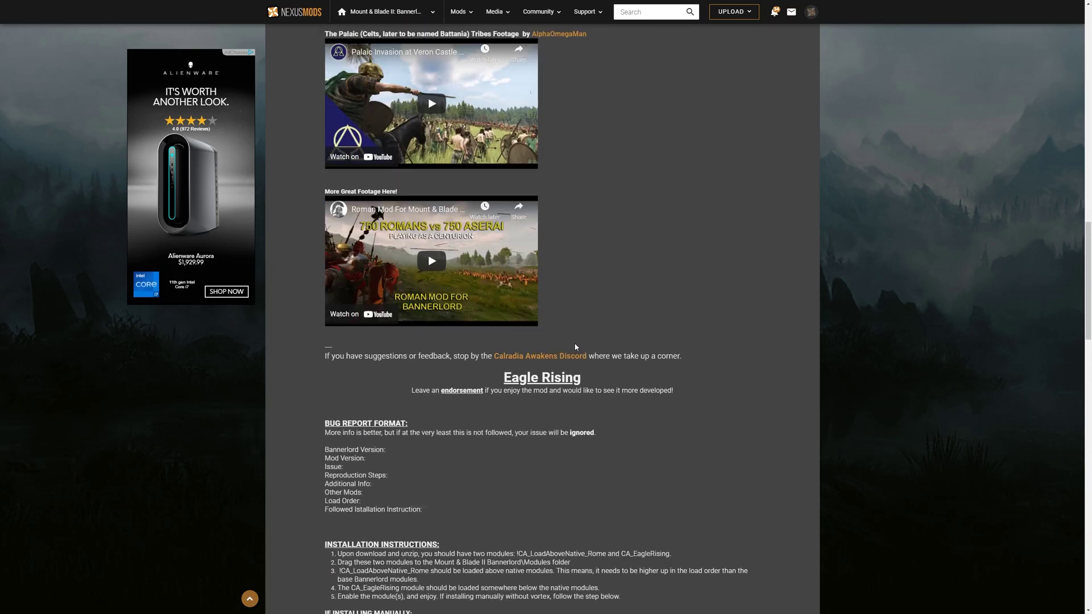
{"action": "scroll", "coordinate": [574, 347], "scroll_direction": "up", "scroll_amount": 4}
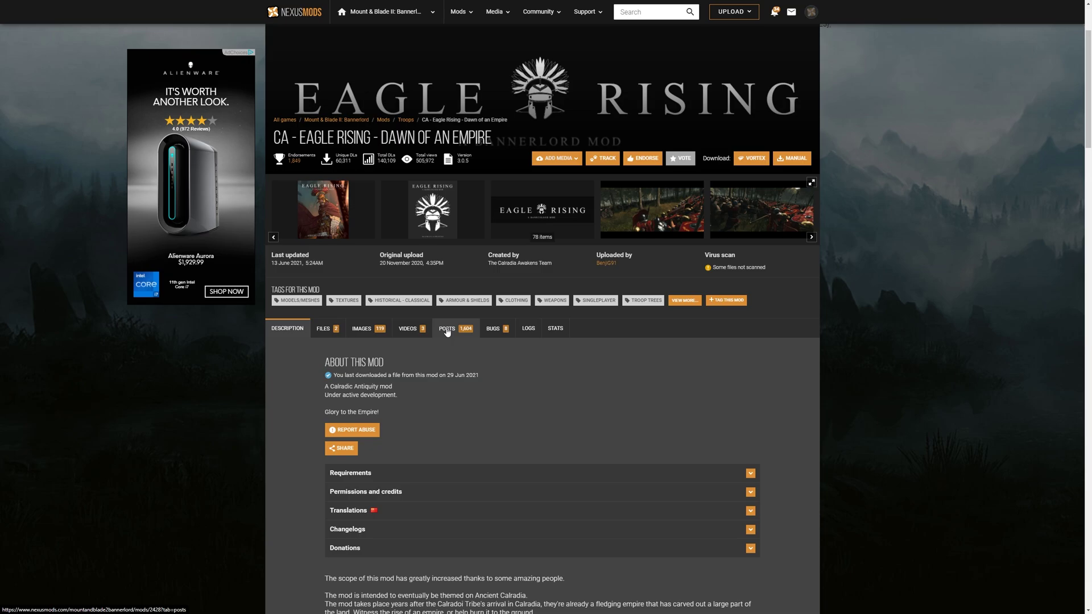
Review the five-point Installation Instructions section of the mod description again.
{"action": "scroll", "coordinate": [449, 332], "scroll_direction": "down", "scroll_amount": 15}
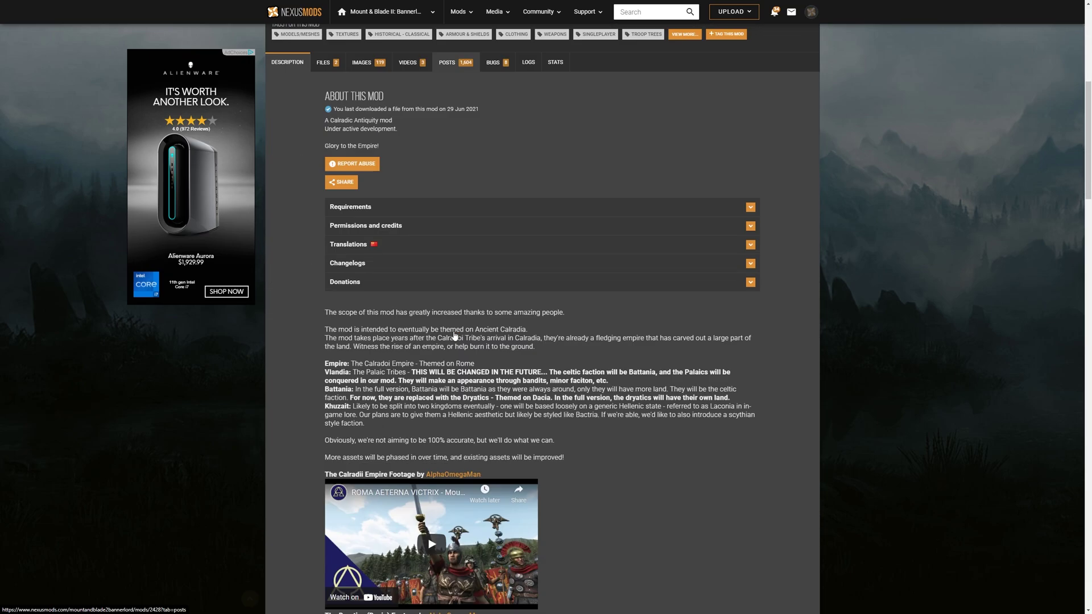
{"action": "scroll", "coordinate": [454, 335], "scroll_direction": "down", "scroll_amount": 10}
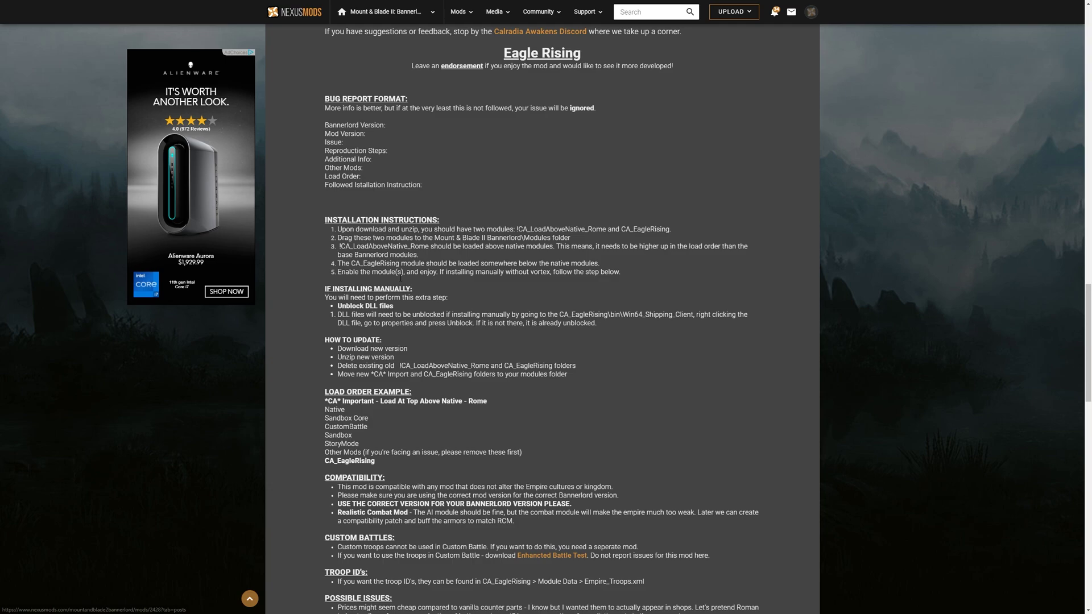
{"action": "left_click_drag", "start_coordinate": [347, 221], "coordinate": [695, 283]}
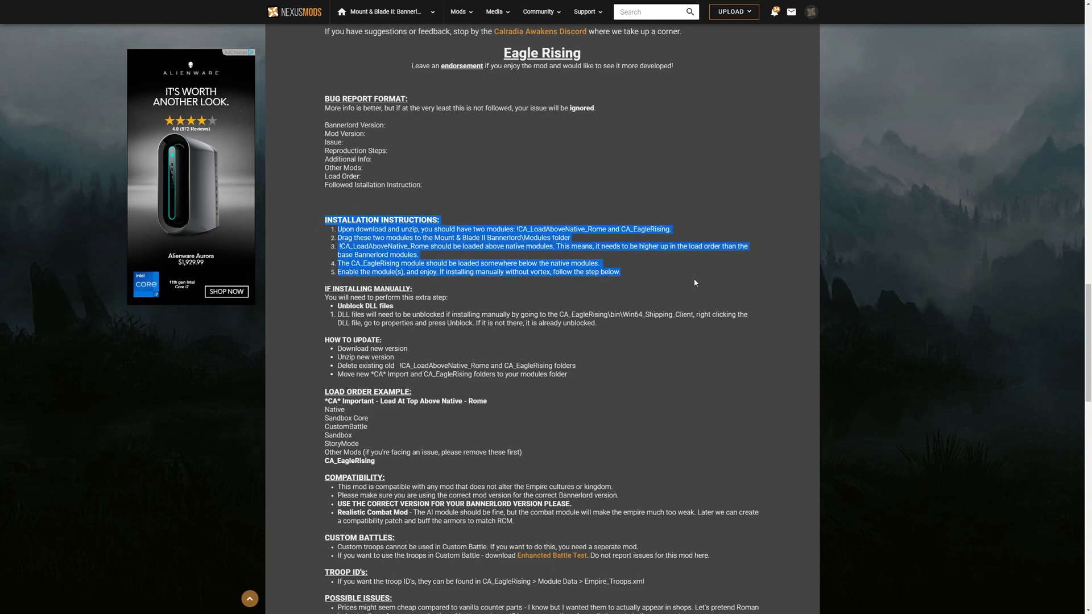
{"action": "left_click", "coordinate": [450, 220]}
{"action": "scroll", "coordinate": [449, 220], "scroll_direction": "up", "scroll_amount": 20}
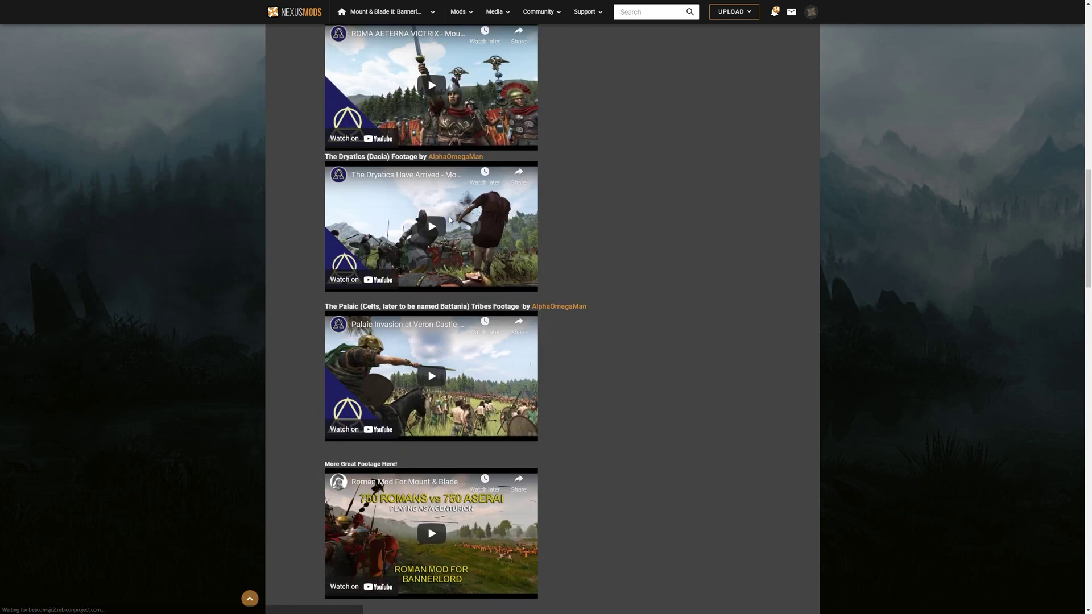
{"action": "scroll", "coordinate": [452, 220], "scroll_direction": "up", "scroll_amount": 1}
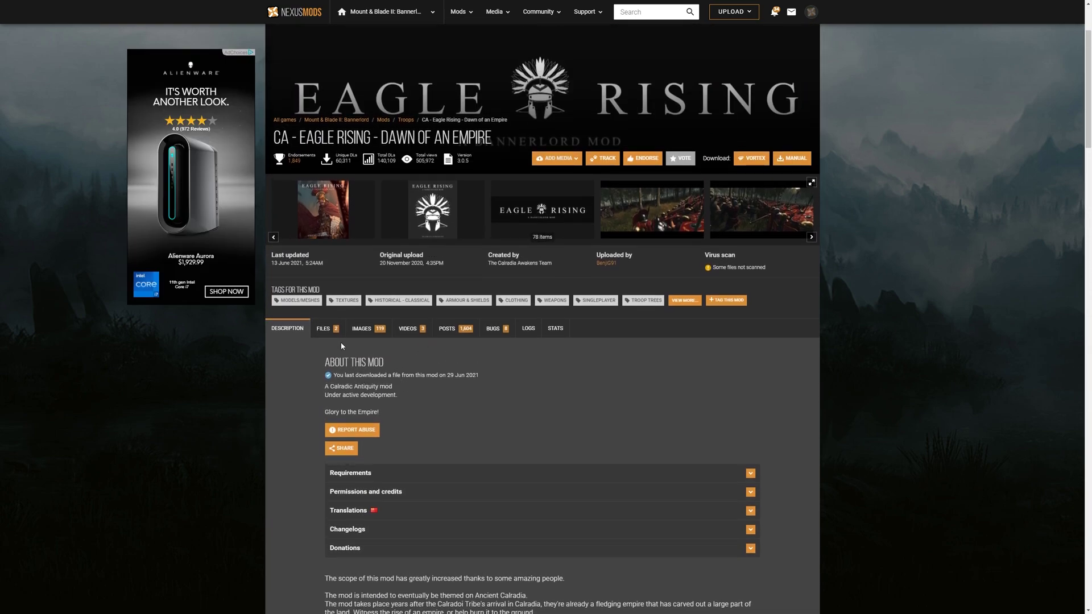
Examine the mod's available downloads, comparing the main files for Bannerlord 1.5.9 and 1.6.0 and the old files.
{"action": "left_click", "coordinate": [324, 333]}
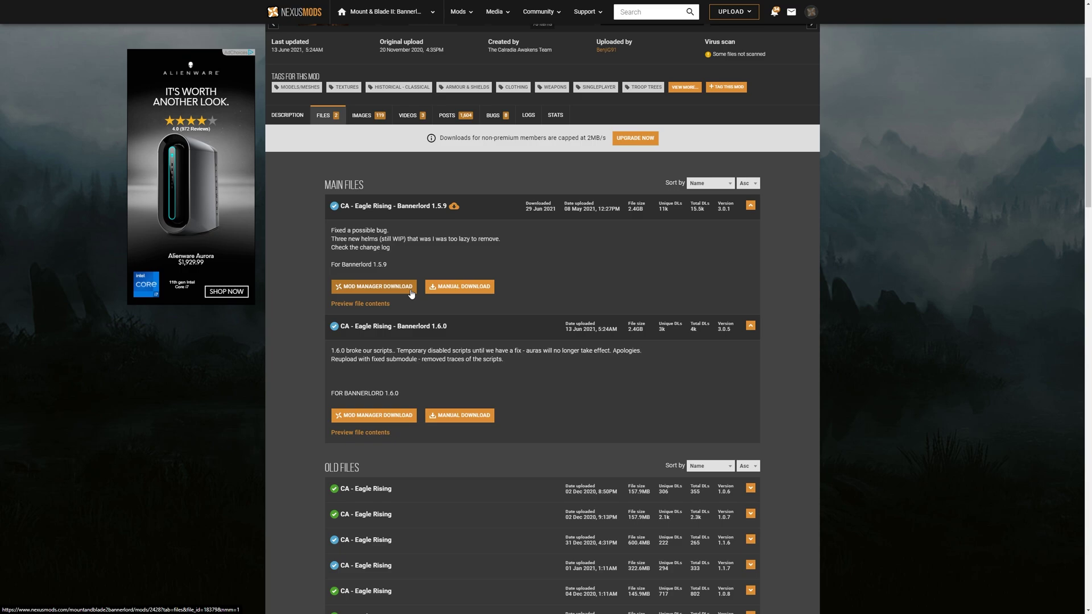
{"action": "left_click", "coordinate": [411, 289]}
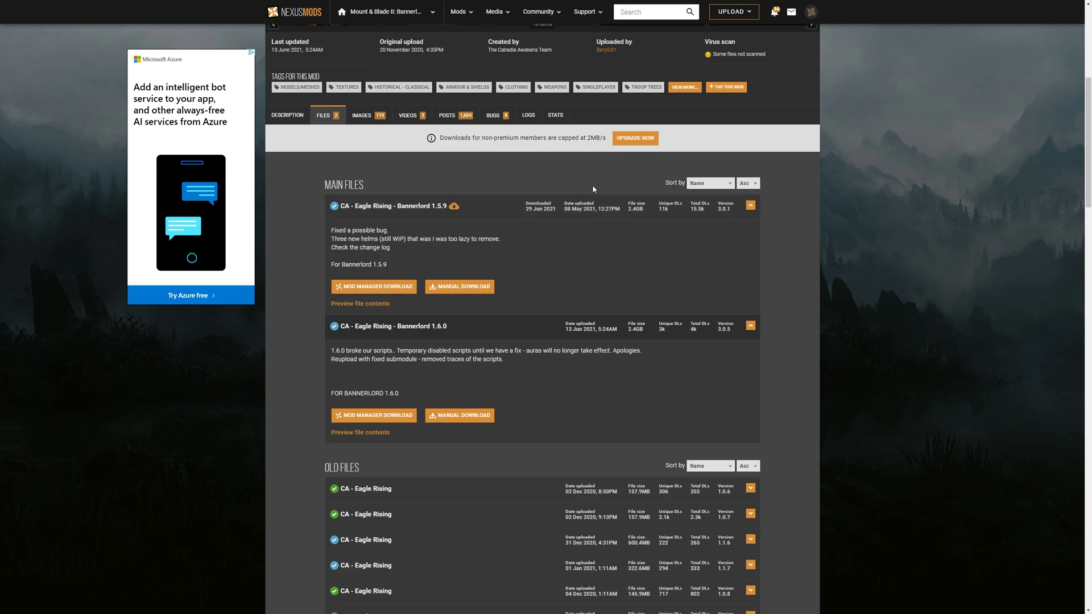
{"action": "scroll", "coordinate": [569, 205], "scroll_direction": "down", "scroll_amount": 5}
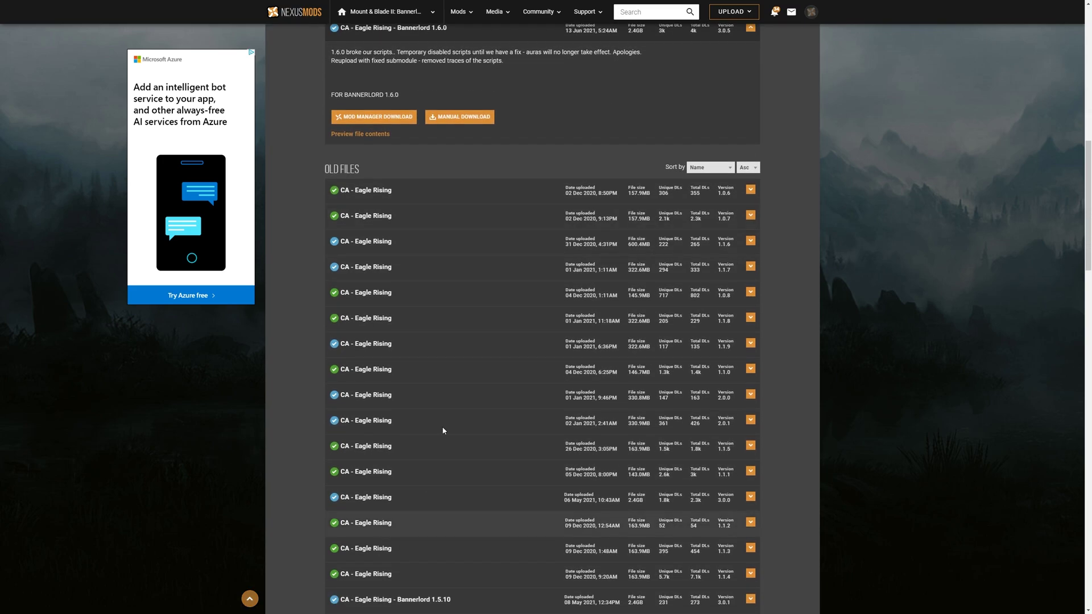
{"action": "scroll", "coordinate": [494, 299], "scroll_direction": "up", "scroll_amount": 5}
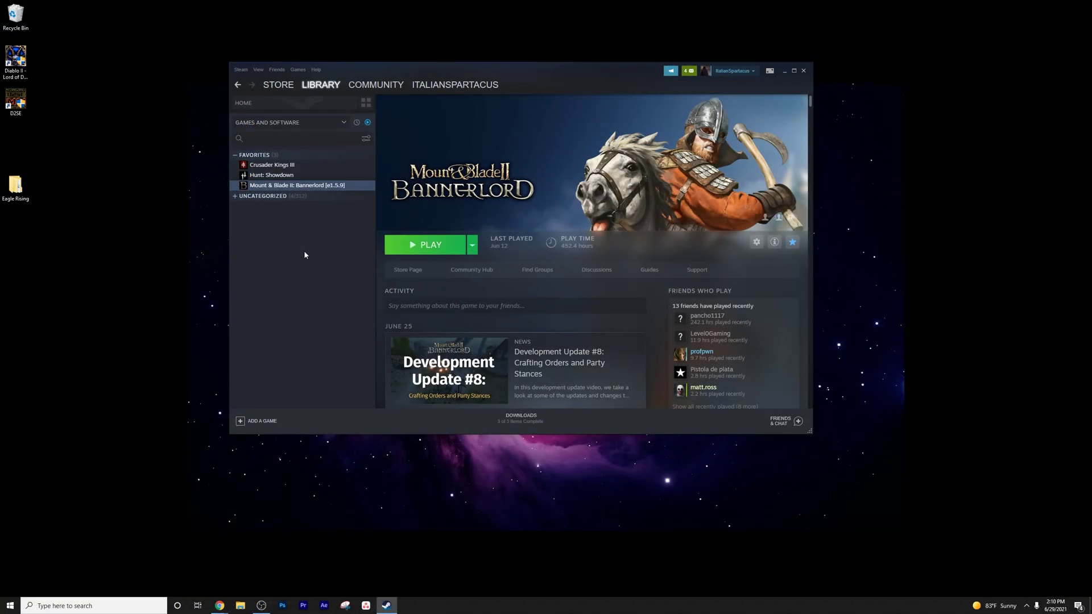
Open the Eagle Rising desktop folder in File Explorer and arrange its window so the Steam game library is accessible.
{"action": "double_click", "coordinate": [16, 187]}
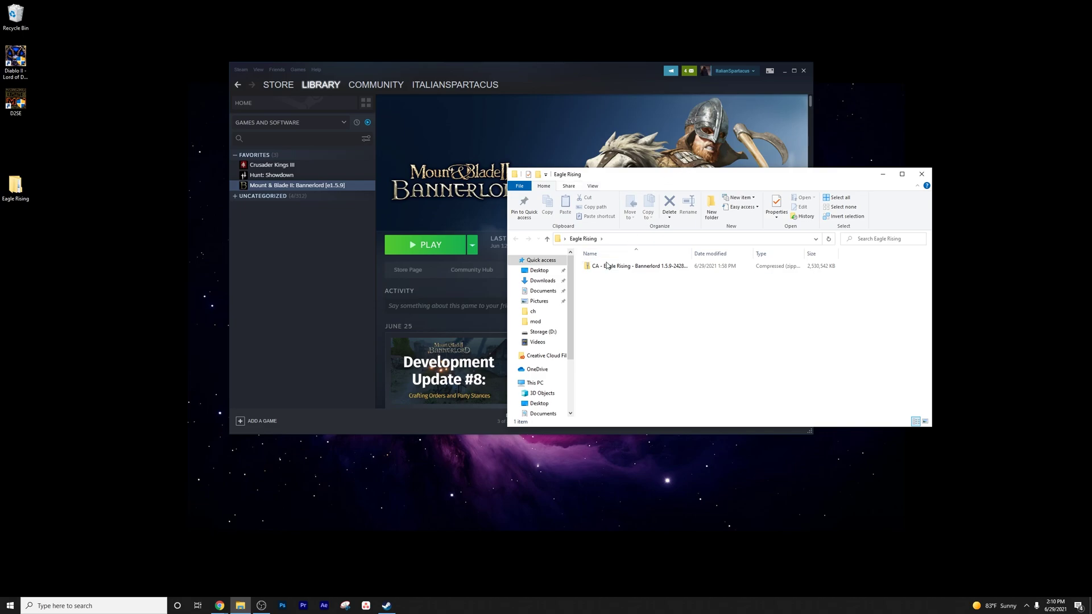
{"action": "left_click_drag", "start_coordinate": [650, 180], "coordinate": [152, 45]}
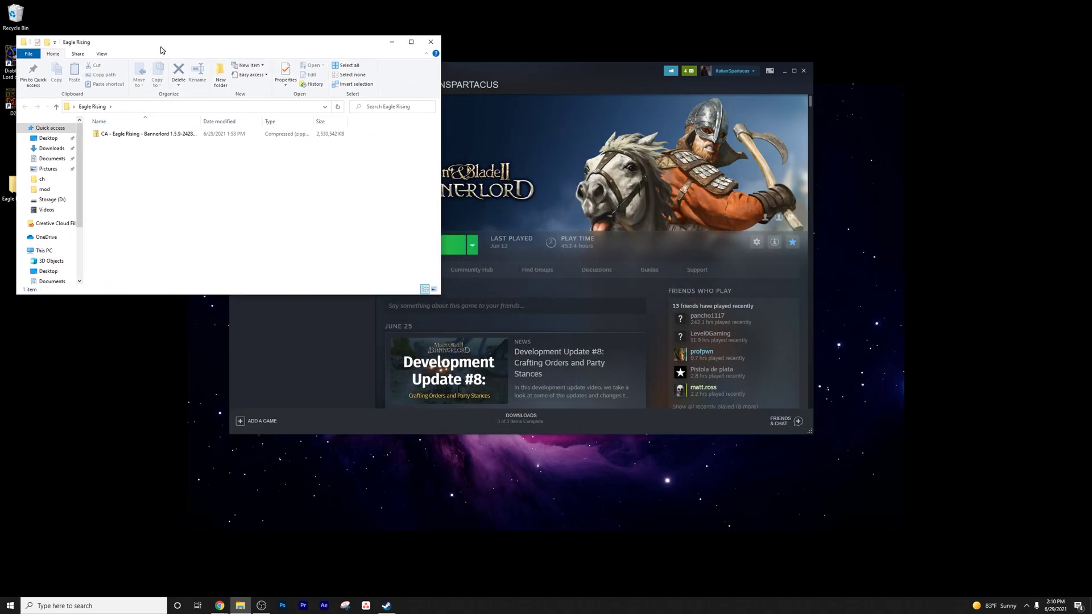
{"action": "left_click_drag", "start_coordinate": [510, 71], "coordinate": [526, 84]}
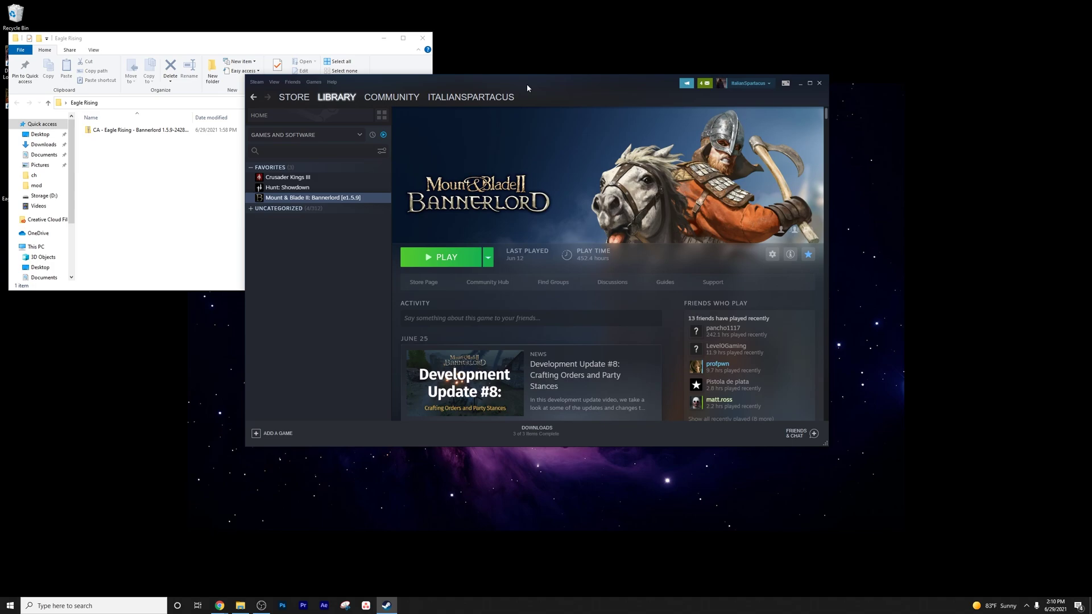
From Steam, open the local install folder of Mount & Blade II: Bannerlord and place it beside the Eagle Rising folder window.
{"action": "right_click", "coordinate": [309, 202]}
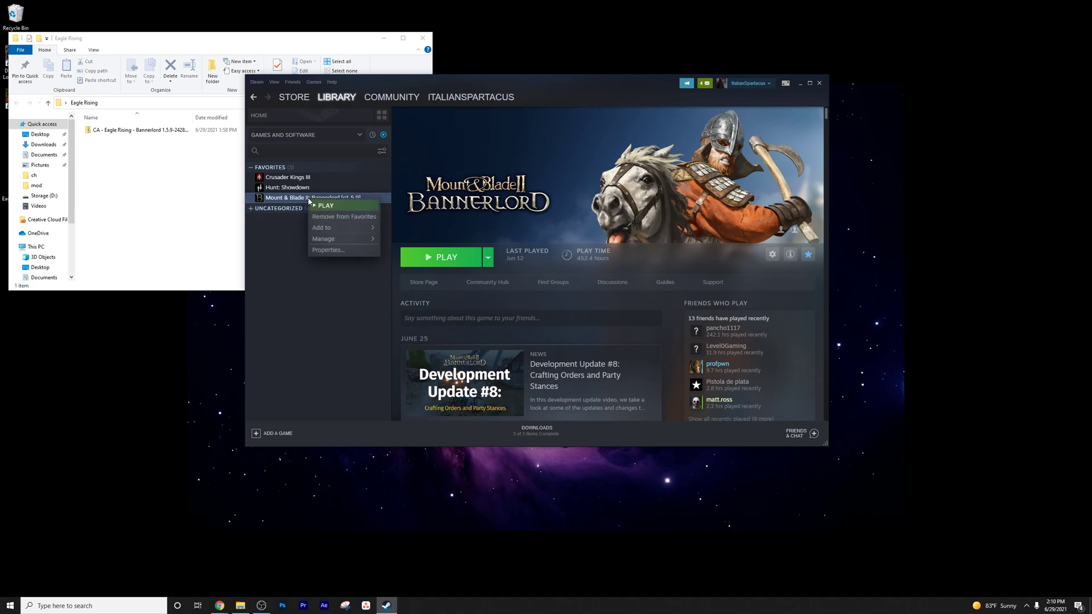
{"action": "left_click", "coordinate": [329, 250]}
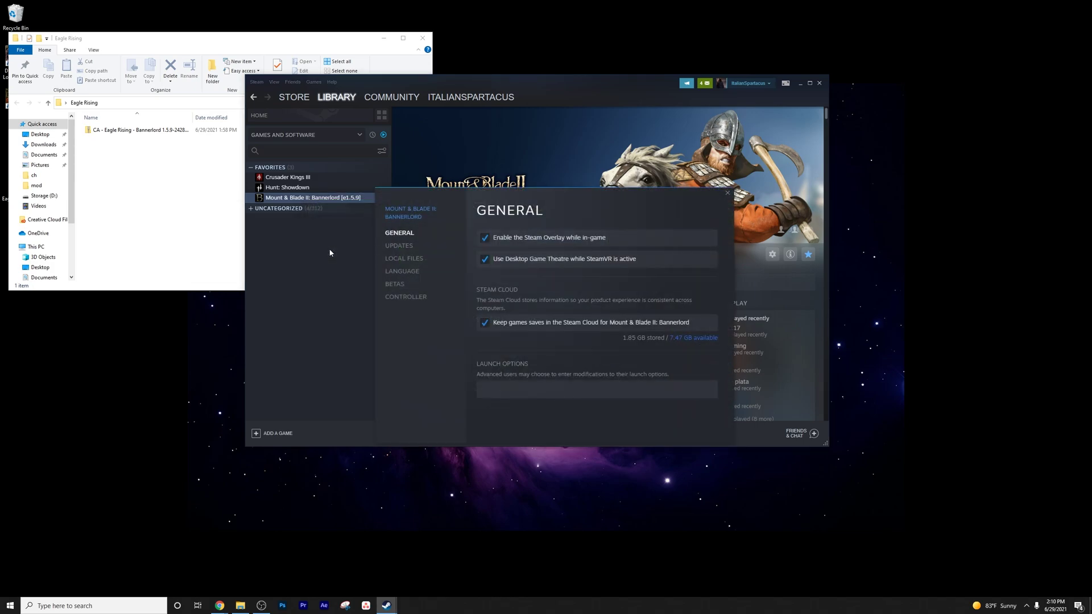
{"action": "left_click", "coordinate": [394, 260]}
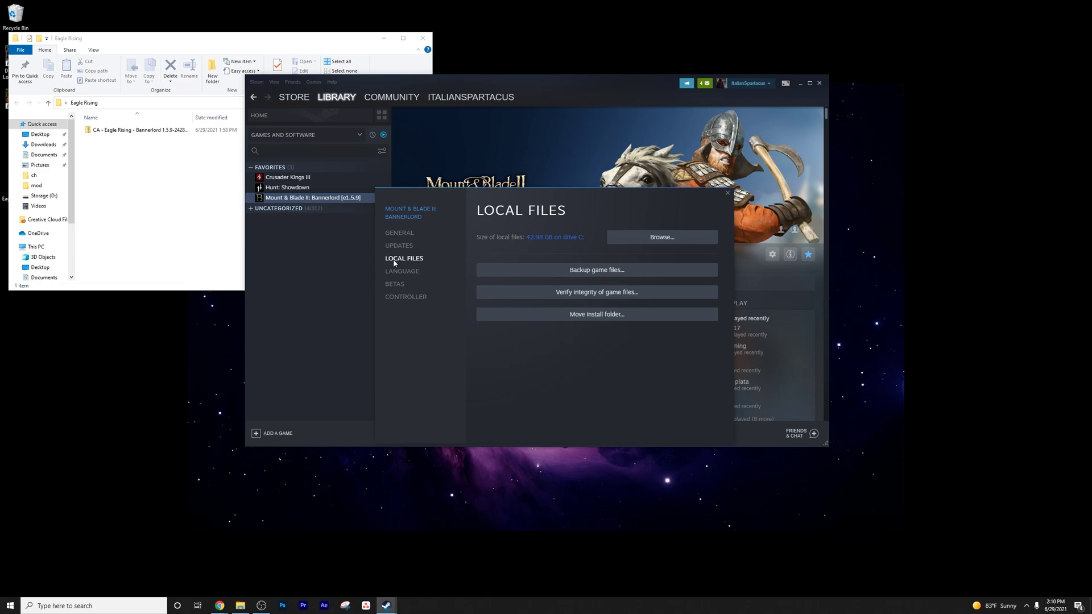
{"action": "left_click", "coordinate": [684, 239]}
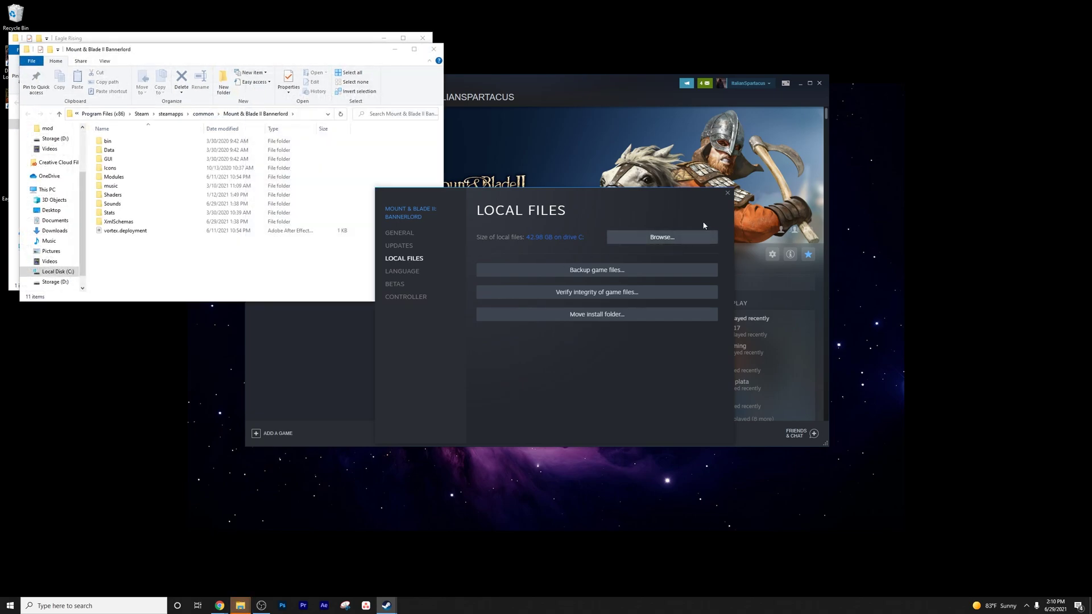
{"action": "left_click", "coordinate": [727, 194]}
{"action": "left_click_drag", "start_coordinate": [301, 50], "coordinate": [800, 73]}
{"action": "left_click_drag", "start_coordinate": [333, 44], "coordinate": [399, 66]}
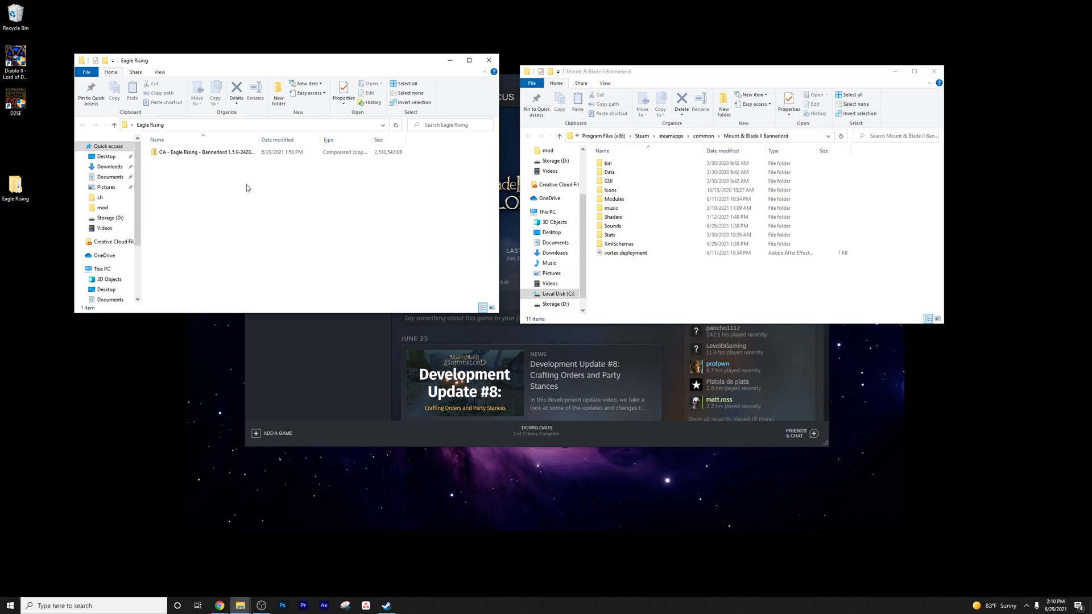
Open the CA - Eagle Rising - Bannerlord 1.5.9 zip archive and view its two module folders.
{"action": "left_click", "coordinate": [200, 154]}
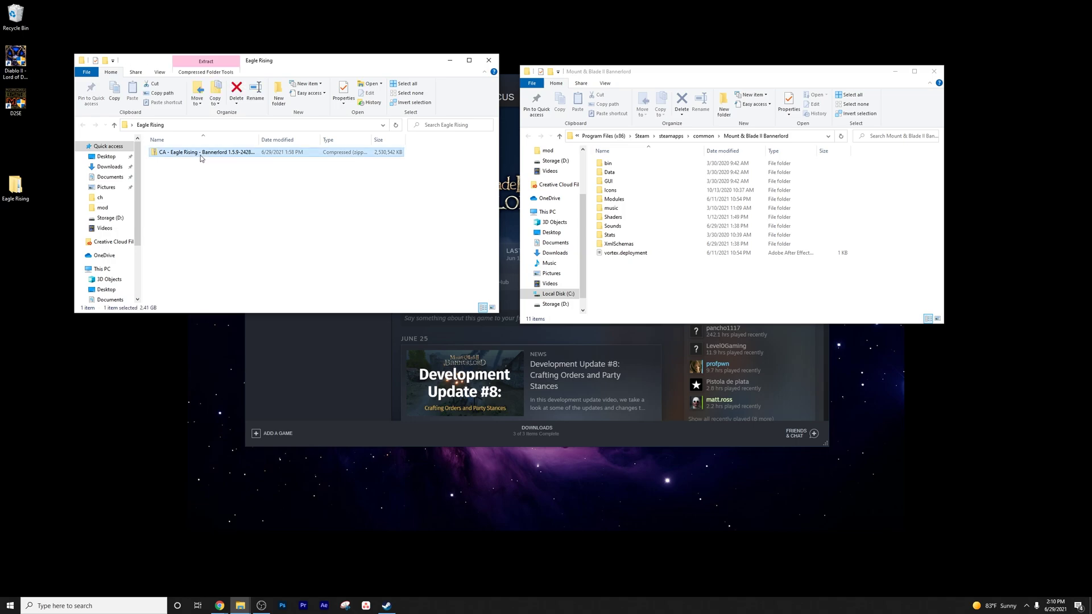
{"action": "double_click", "coordinate": [200, 153]}
{"action": "left_click", "coordinate": [230, 162]}
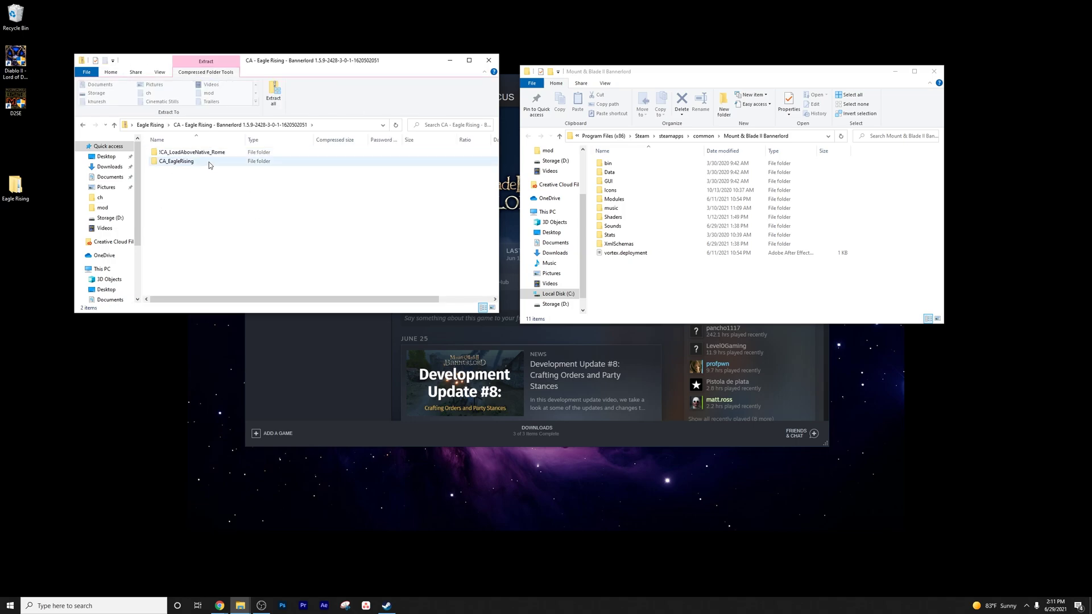
{"action": "left_click", "coordinate": [211, 156]}
{"action": "left_click", "coordinate": [229, 190]}
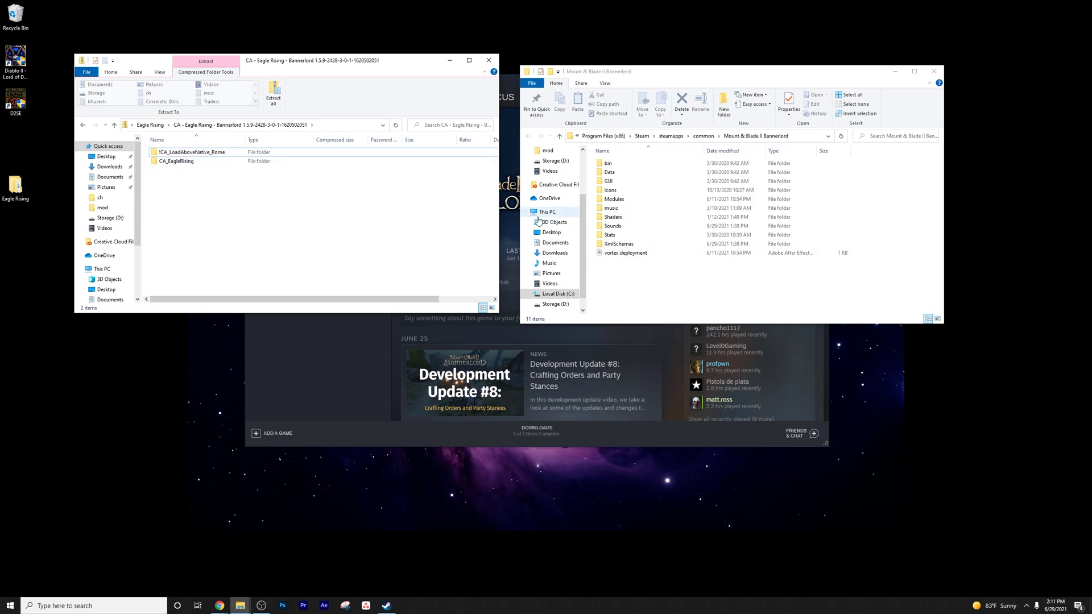
Copy the !CA_LoadAboveNative_Rome and CA_EagleRising folders from the archive into the game's Modules folder.
{"action": "left_click", "coordinate": [613, 200]}
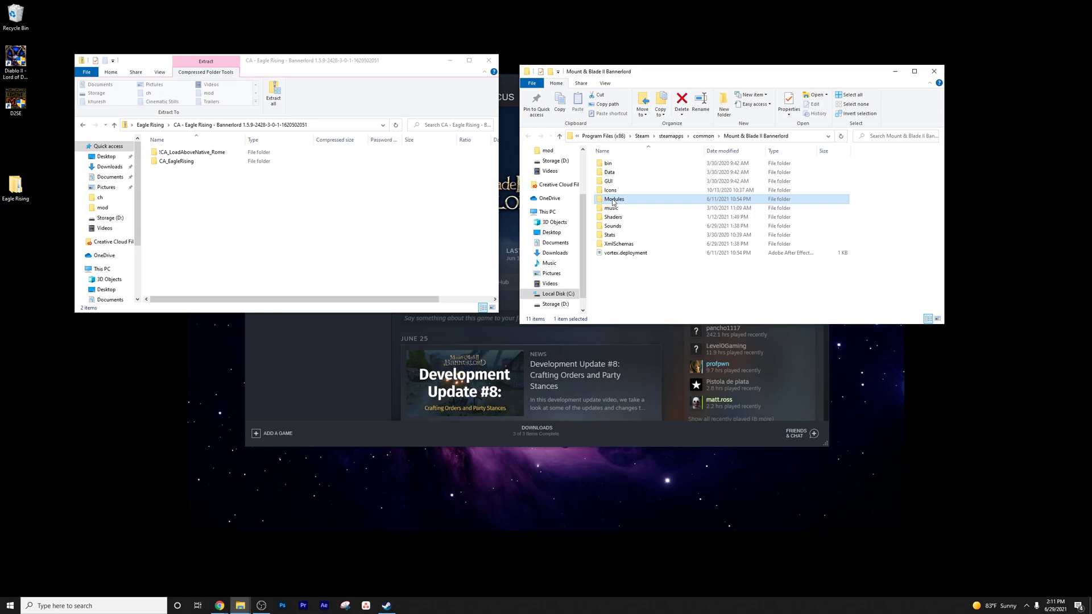
{"action": "double_click", "coordinate": [613, 200]}
{"action": "left_click_drag", "start_coordinate": [307, 254], "coordinate": [161, 151]}
{"action": "left_click_drag", "start_coordinate": [176, 154], "coordinate": [671, 244]}
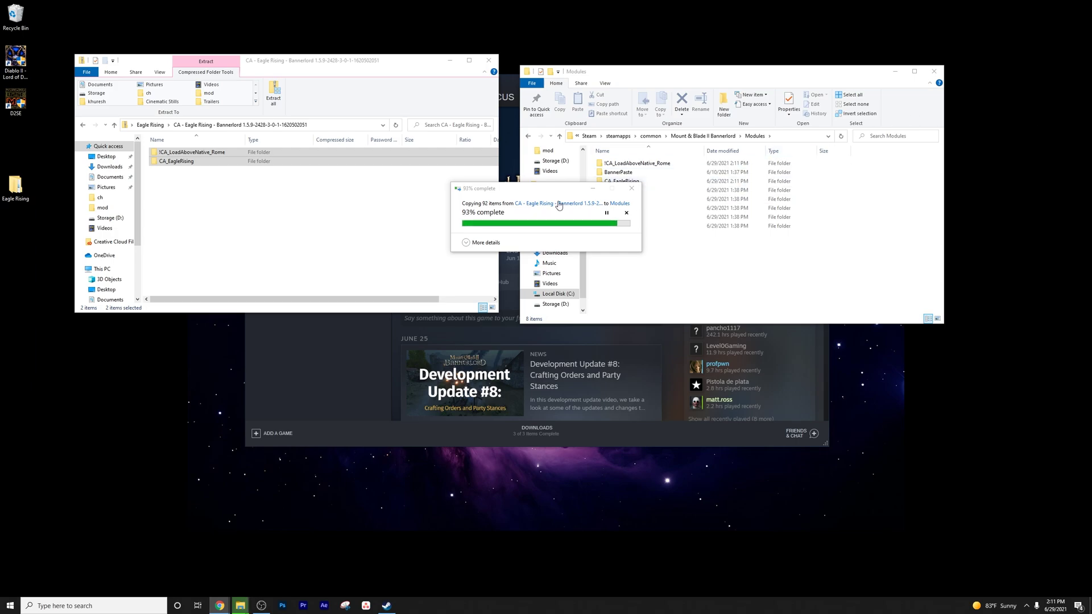
{"action": "left_click", "coordinate": [718, 310]}
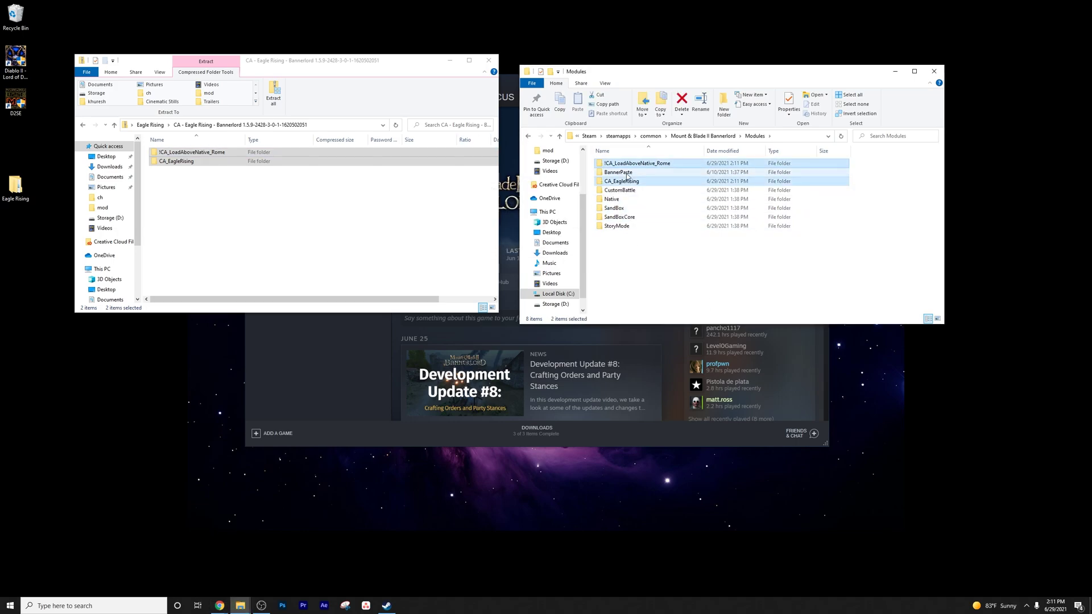
In the Modules folder, go to CA_EagleRising\bin\Win64_Shipping_Client and select CA_EagleRisingSpecialPowers.dll.
{"action": "double_click", "coordinate": [625, 189]}
{"action": "key", "text": "BackSpace"}
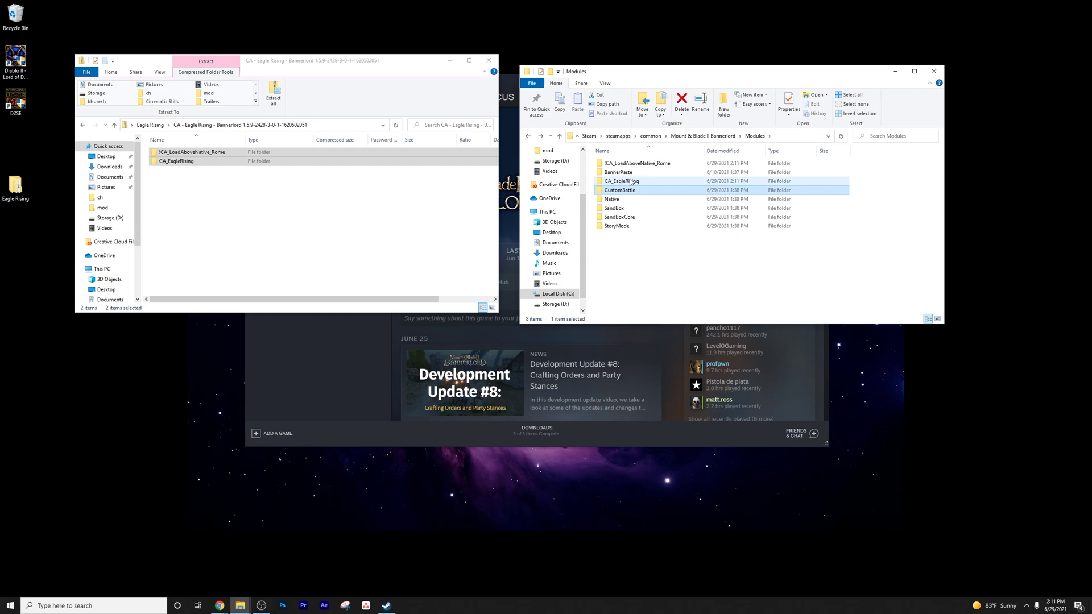
{"action": "key", "text": "Up"}
{"action": "key", "text": "Return"}
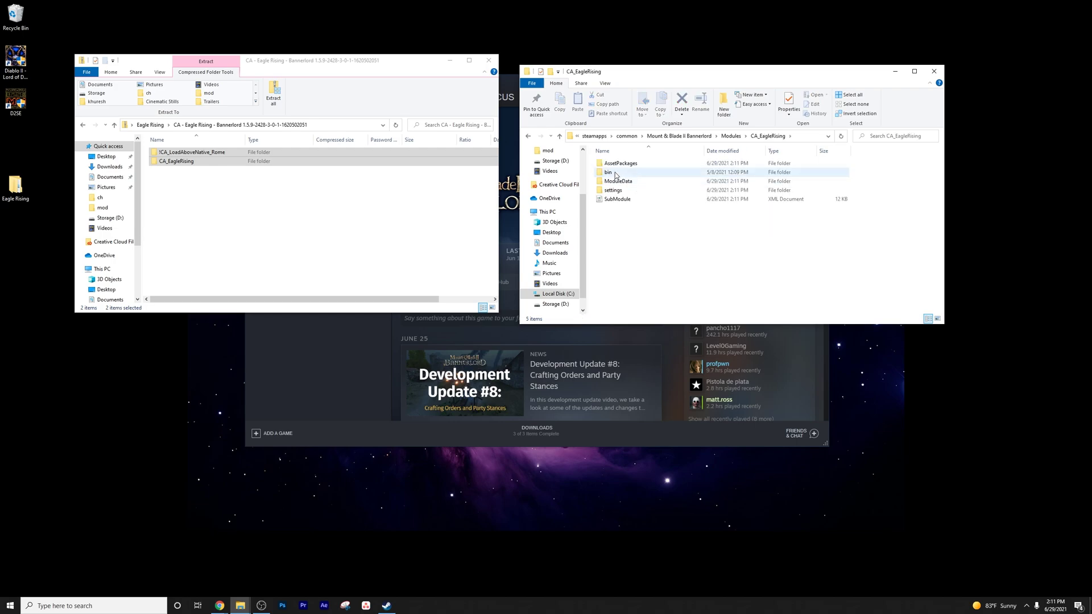
{"action": "double_click", "coordinate": [615, 172]}
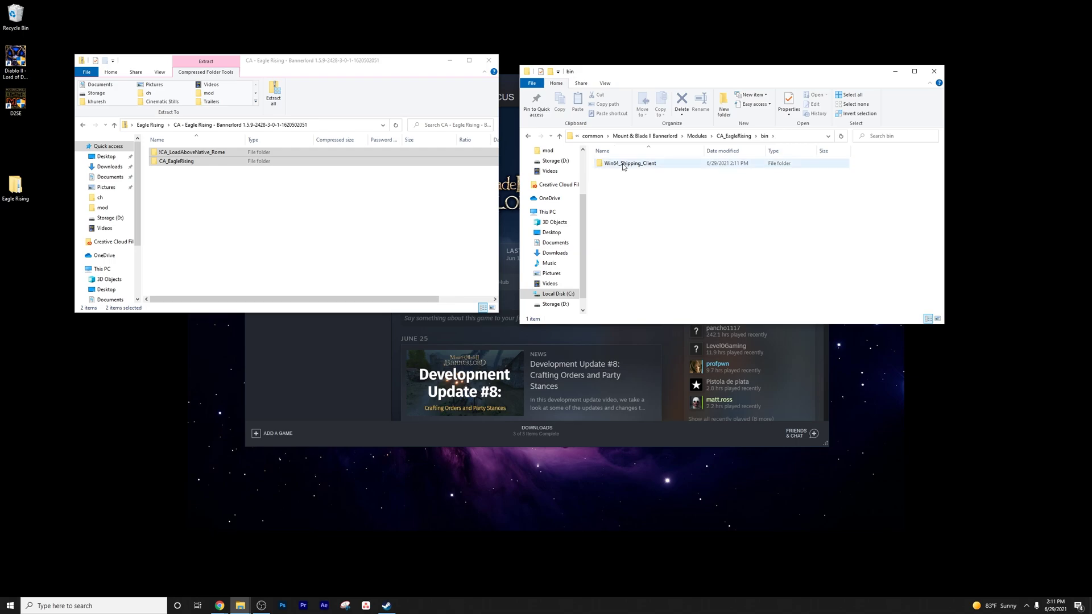
{"action": "double_click", "coordinate": [623, 165]}
{"action": "left_click", "coordinate": [630, 165]}
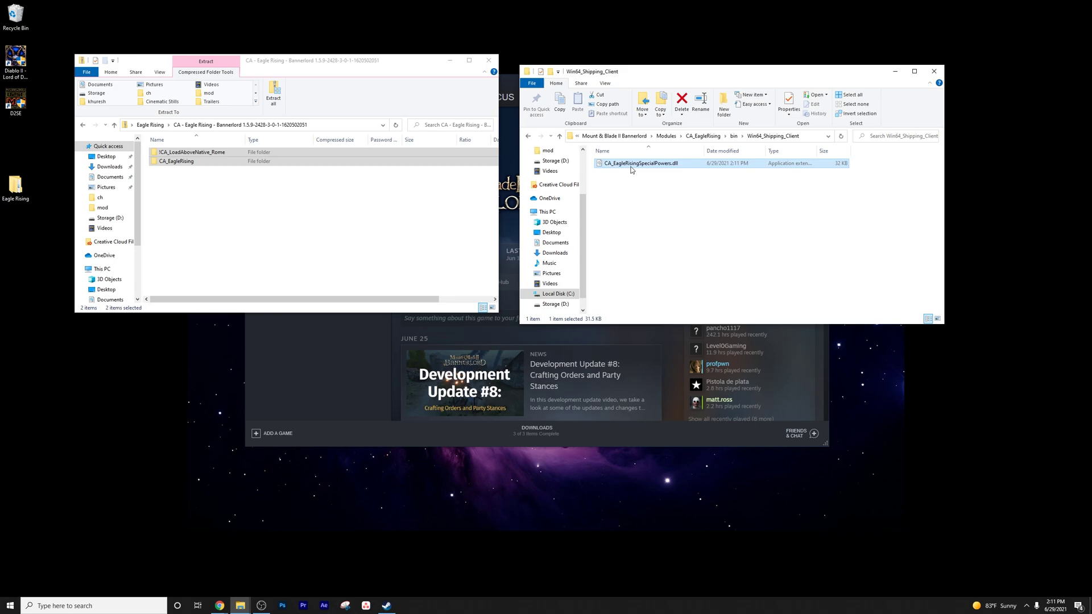
Unblock CA_EagleRisingSpecialPowers.dll in its file properties, and return to the main Mount & Blade II Bannerlord folder.
{"action": "right_click", "coordinate": [631, 169]}
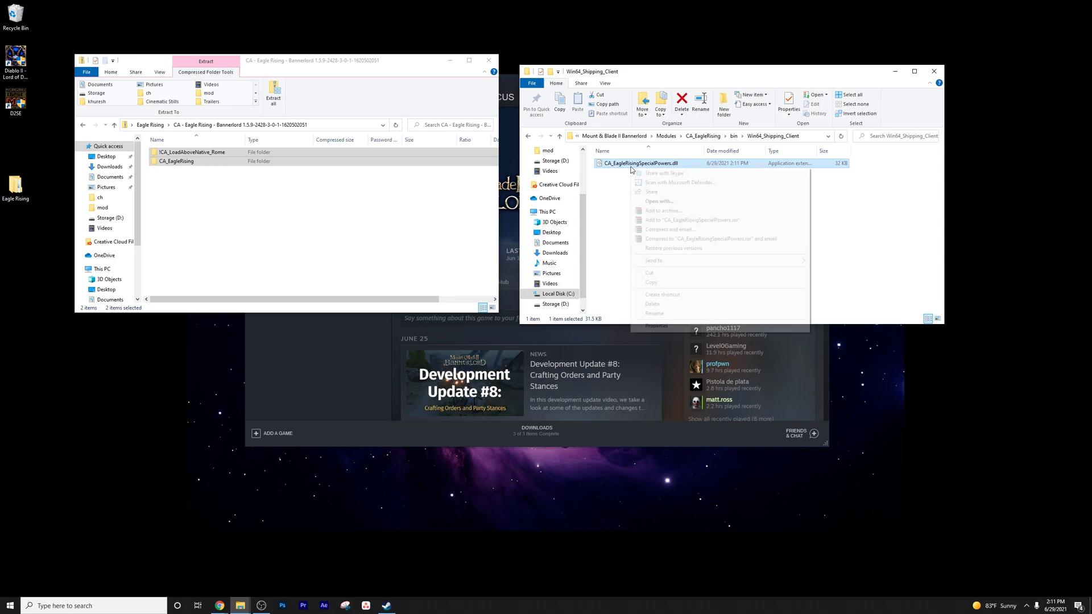
{"action": "left_click", "coordinate": [657, 326]}
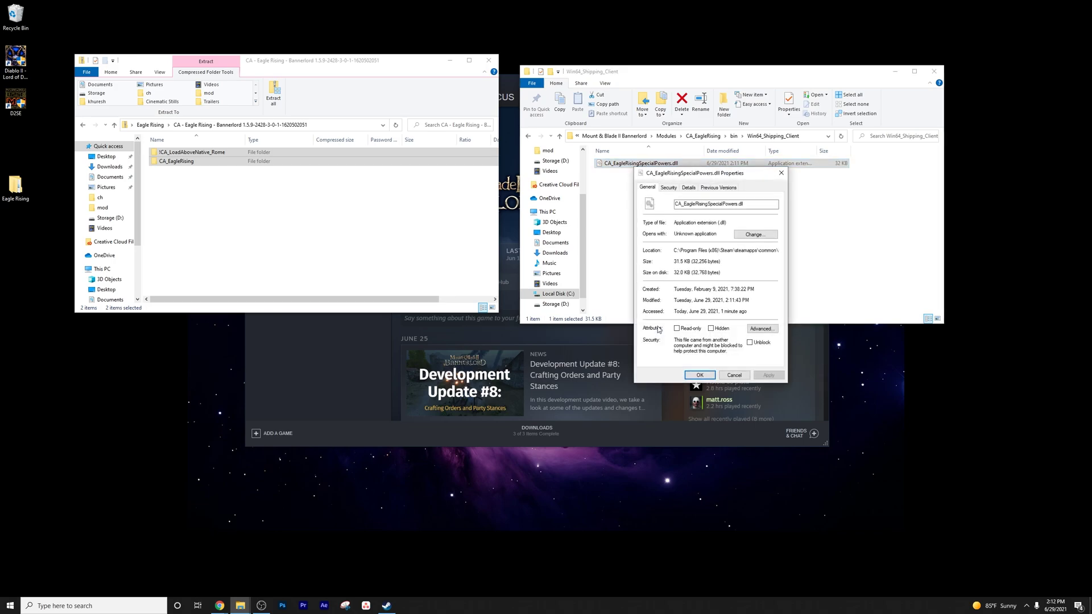
{"action": "left_click", "coordinate": [670, 188]}
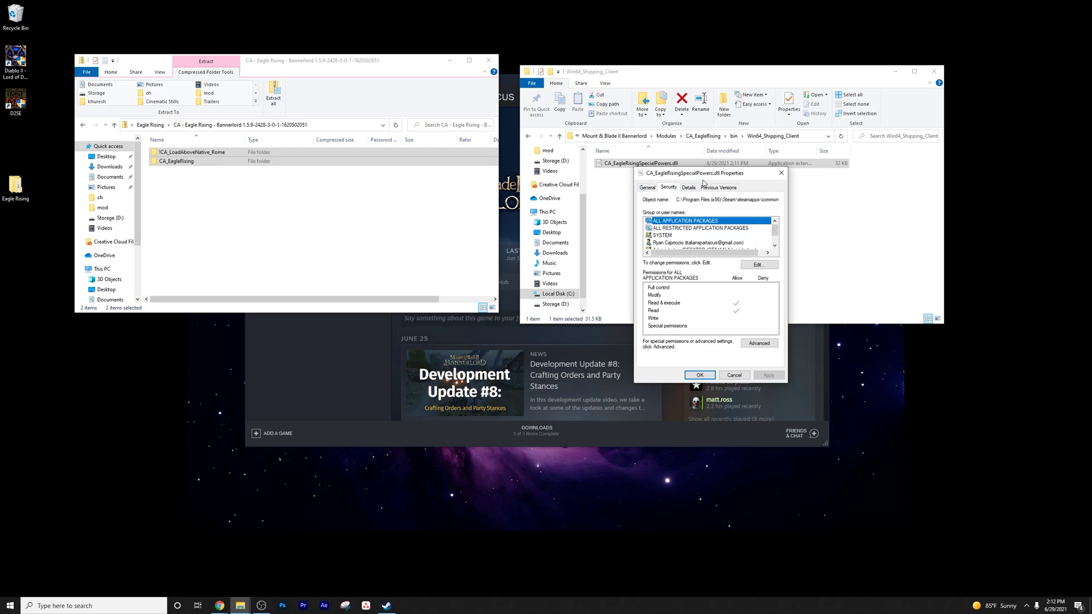
{"action": "left_click_drag", "start_coordinate": [711, 176], "coordinate": [465, 112]}
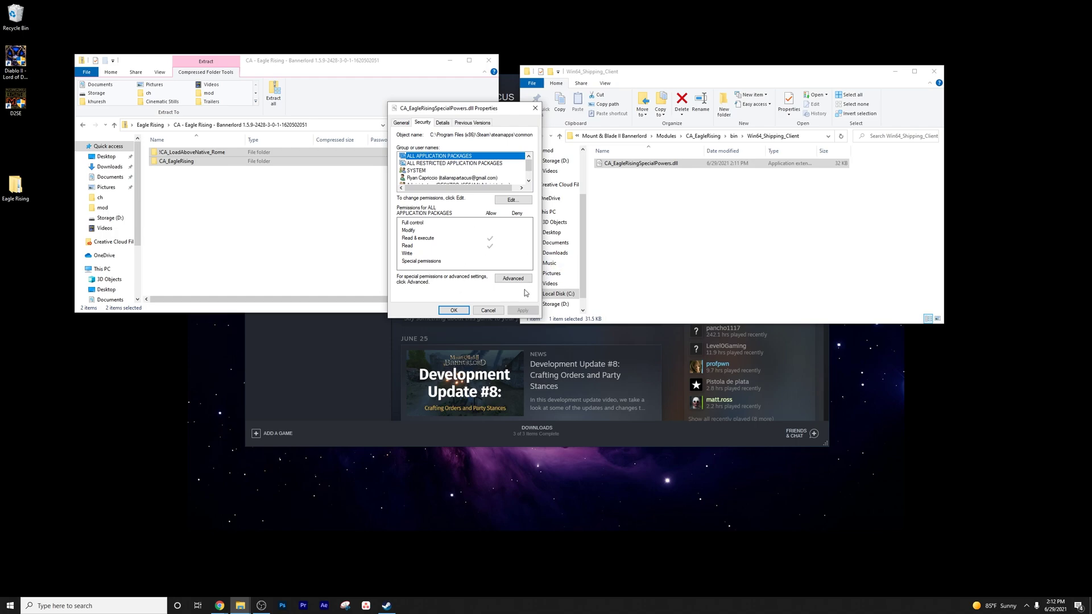
{"action": "left_click", "coordinate": [399, 124]}
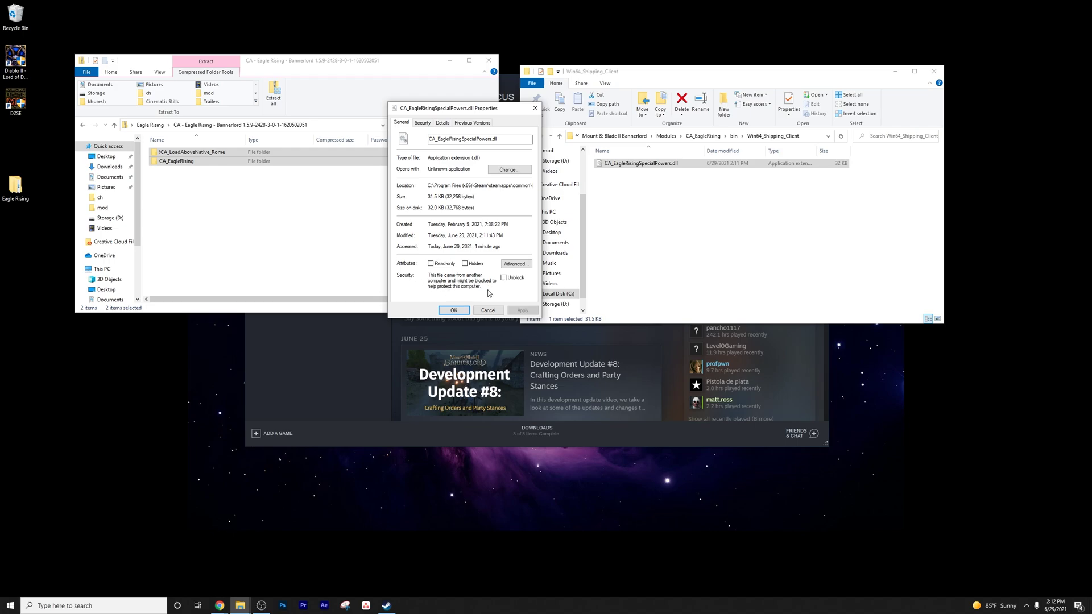
{"action": "left_click", "coordinate": [503, 278]}
{"action": "left_click", "coordinate": [522, 311]}
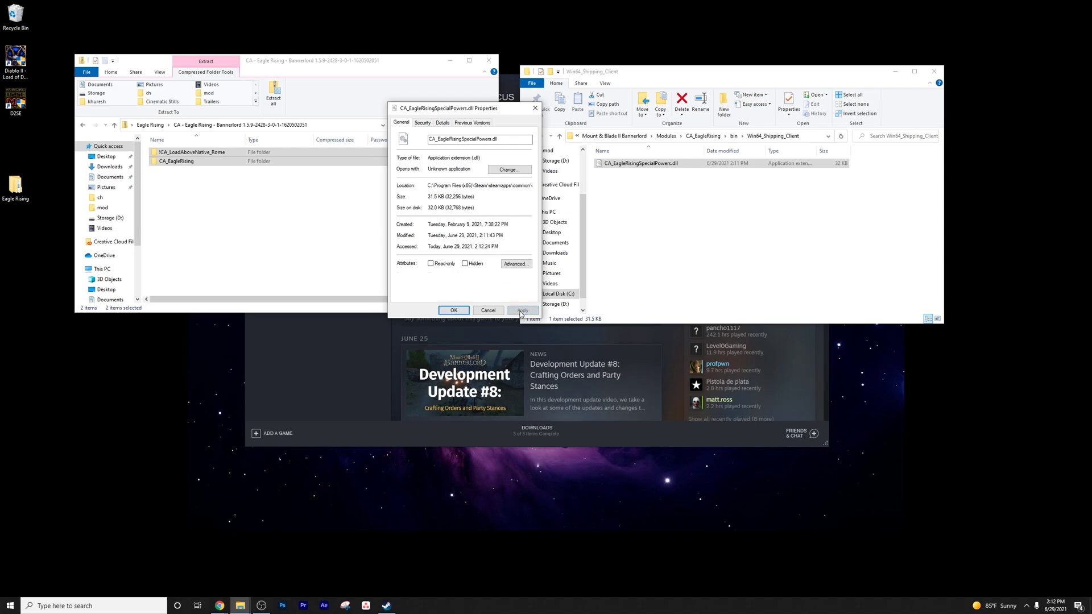
{"action": "left_click", "coordinate": [453, 311]}
{"action": "key", "text": "alt+Left"}
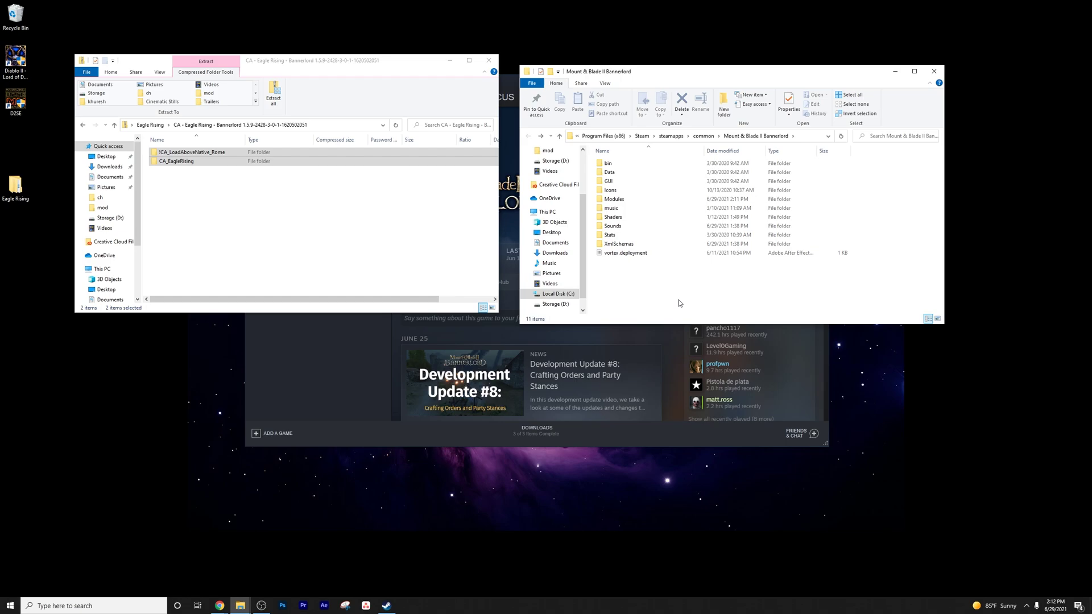
Switch to Steam, start the Mount & Blade II: Bannerlord launcher and show its singleplayer mod list.
{"action": "left_click", "coordinate": [319, 365]}
{"action": "left_click", "coordinate": [461, 260]}
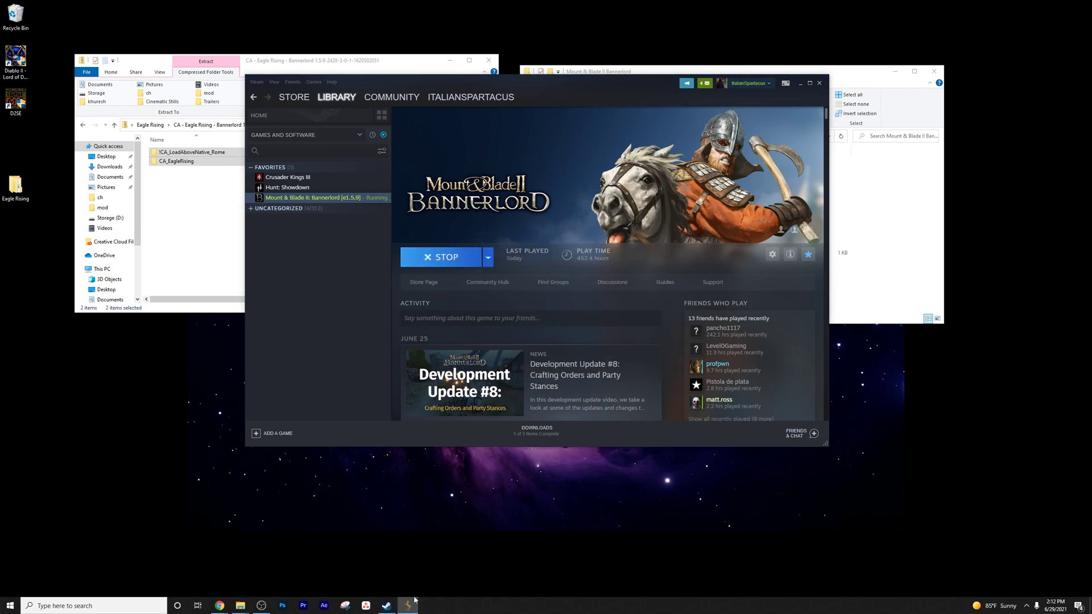
{"action": "mouse_move", "coordinate": [407, 605]}
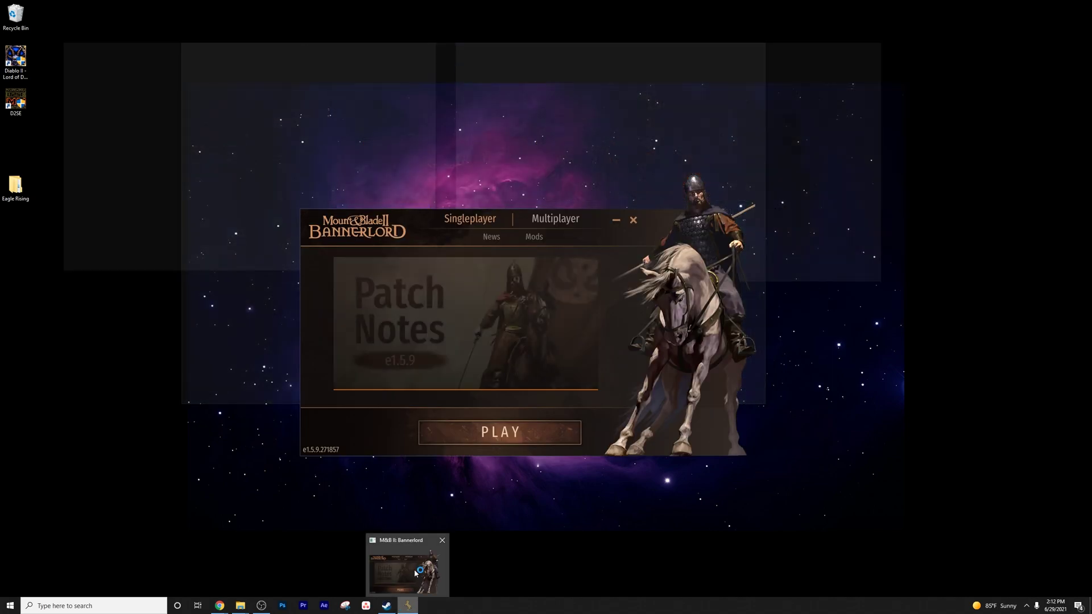
{"action": "left_click", "coordinate": [414, 573]}
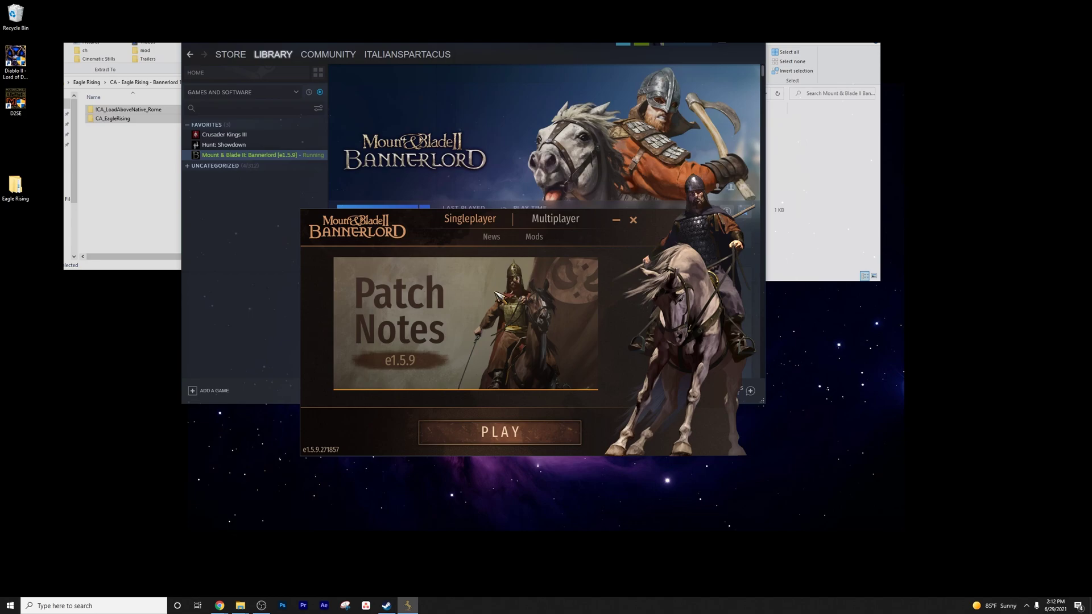
{"action": "left_click", "coordinate": [533, 236]}
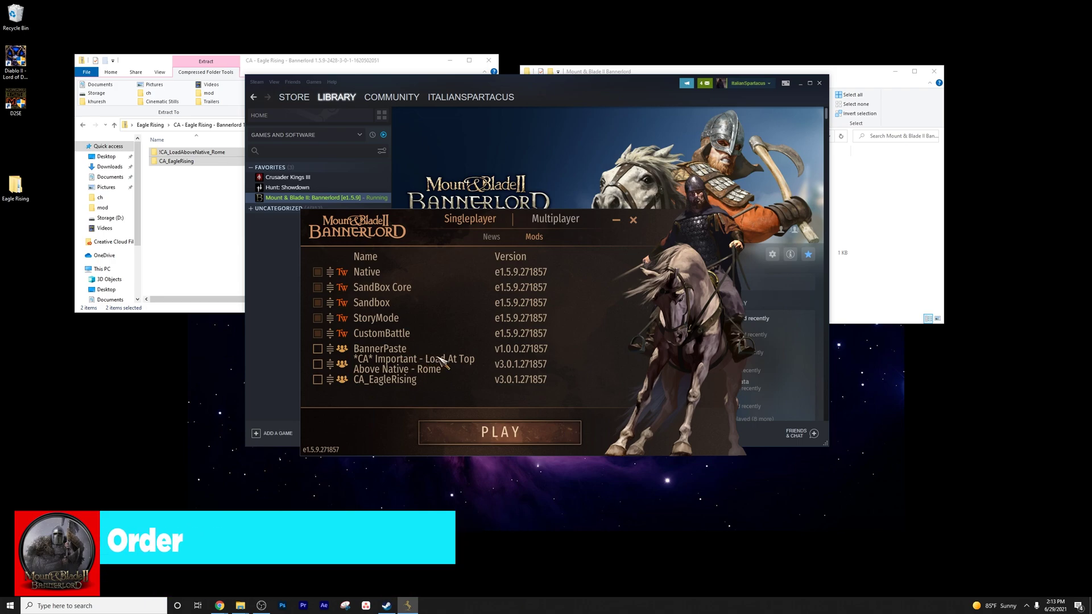
Enable CA_EagleRising and the *CA* Important - Load At Top module, placing the latter above Native, and start the game despite the unverified code.
{"action": "left_click", "coordinate": [316, 366]}
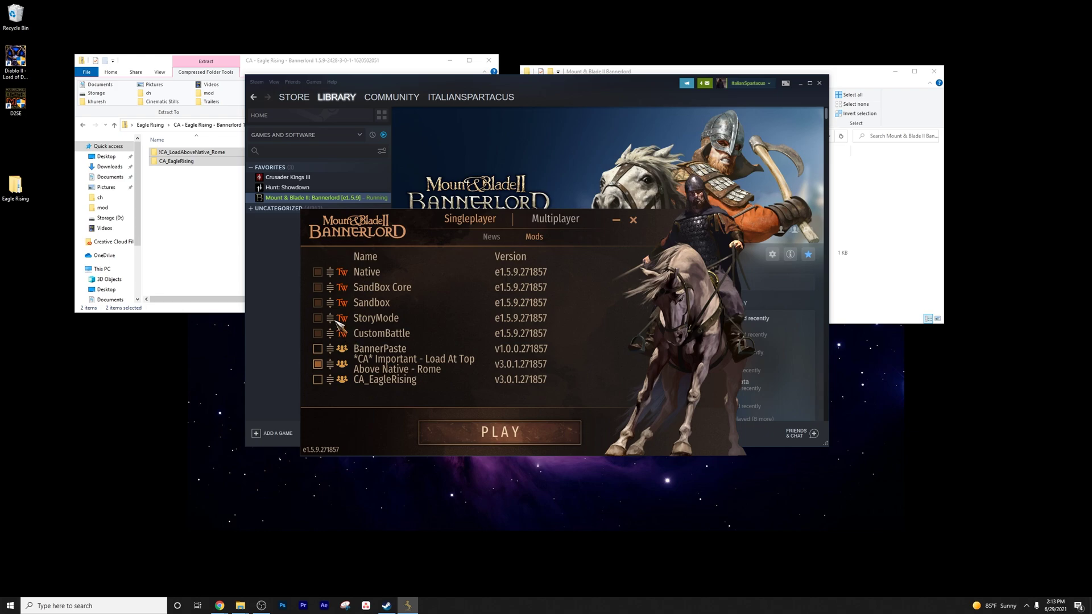
{"action": "left_click_drag", "start_coordinate": [331, 364], "coordinate": [334, 271]}
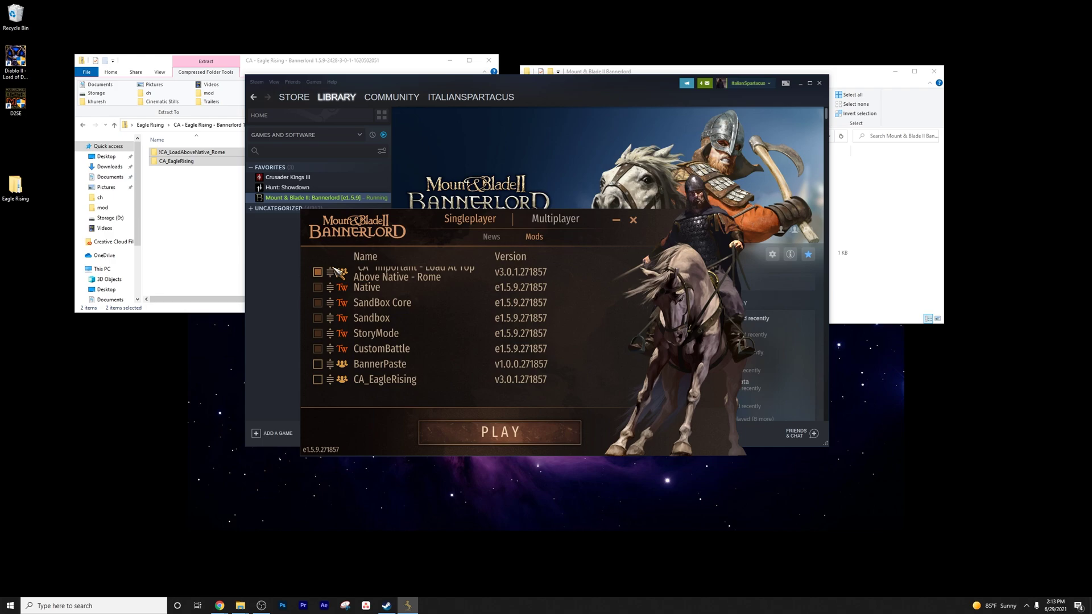
{"action": "left_click", "coordinate": [317, 379]}
{"action": "left_click", "coordinate": [522, 446]}
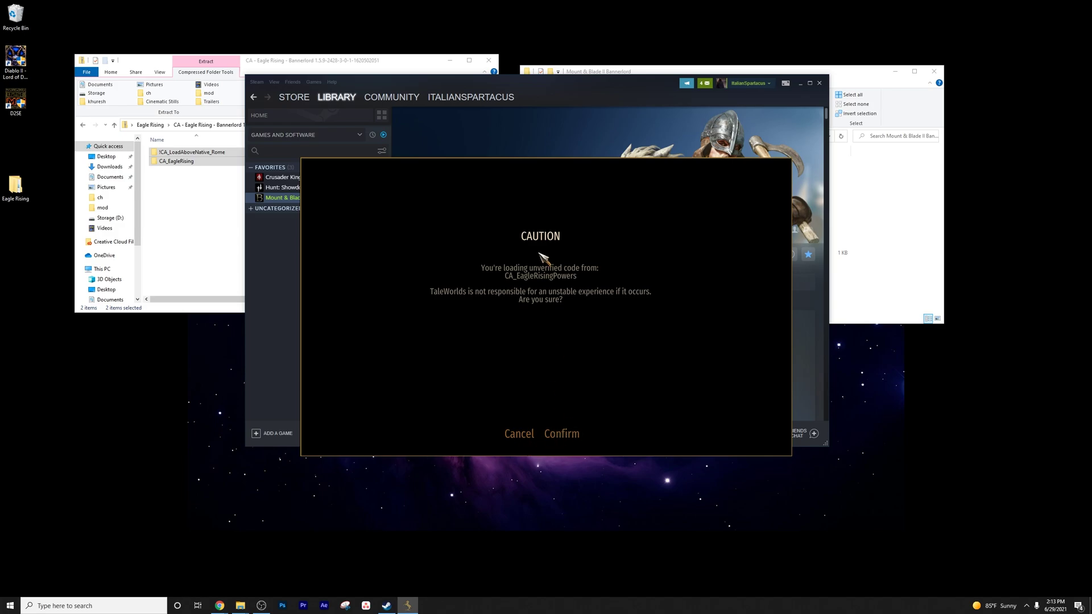
{"action": "left_click", "coordinate": [562, 434]}
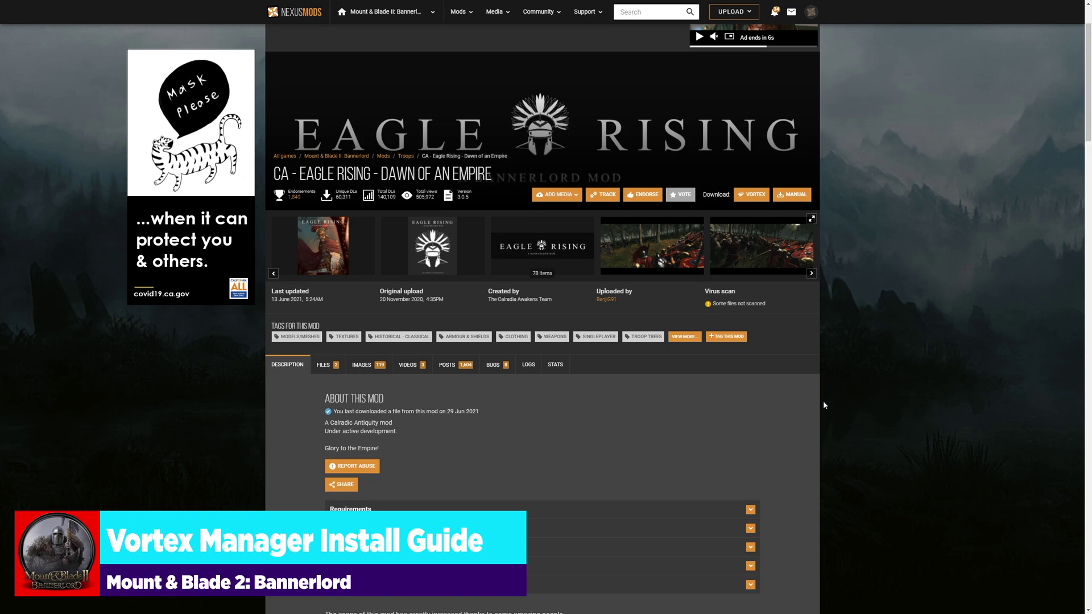
Request the Vortex download from the Eagle Rising page on Nexus Mods, and view Vortex's downloads and its mod list.
{"action": "left_click", "coordinate": [750, 194]}
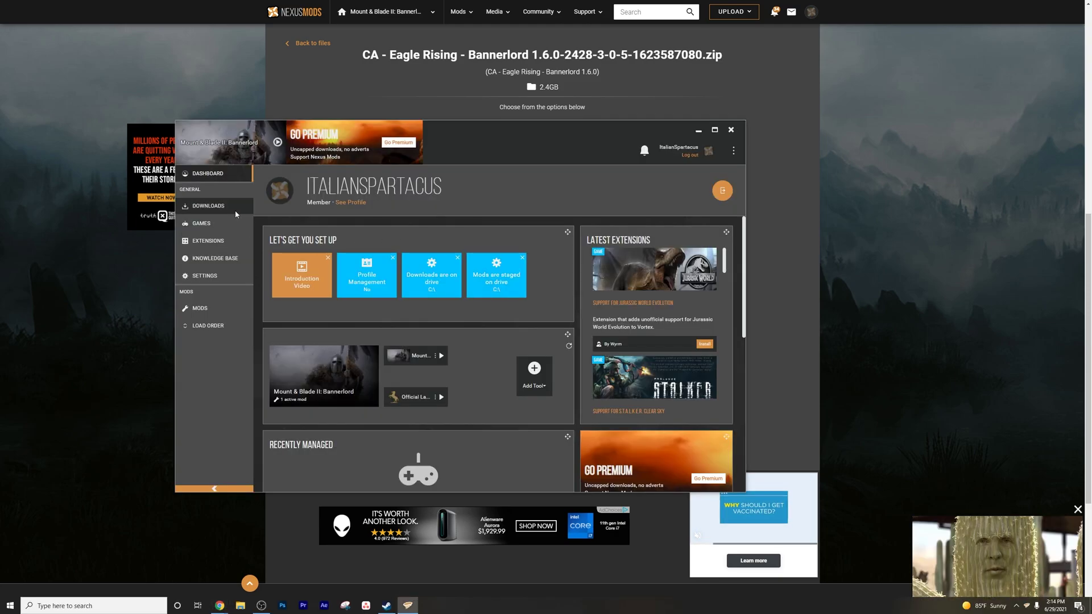
{"action": "left_click", "coordinate": [235, 209]}
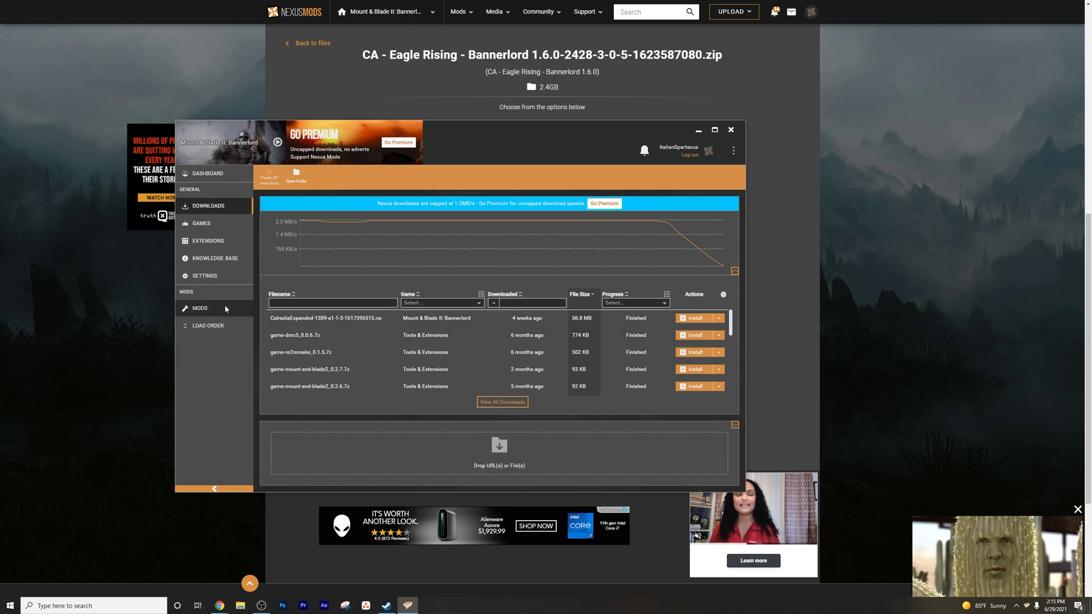
{"action": "left_click", "coordinate": [204, 309]}
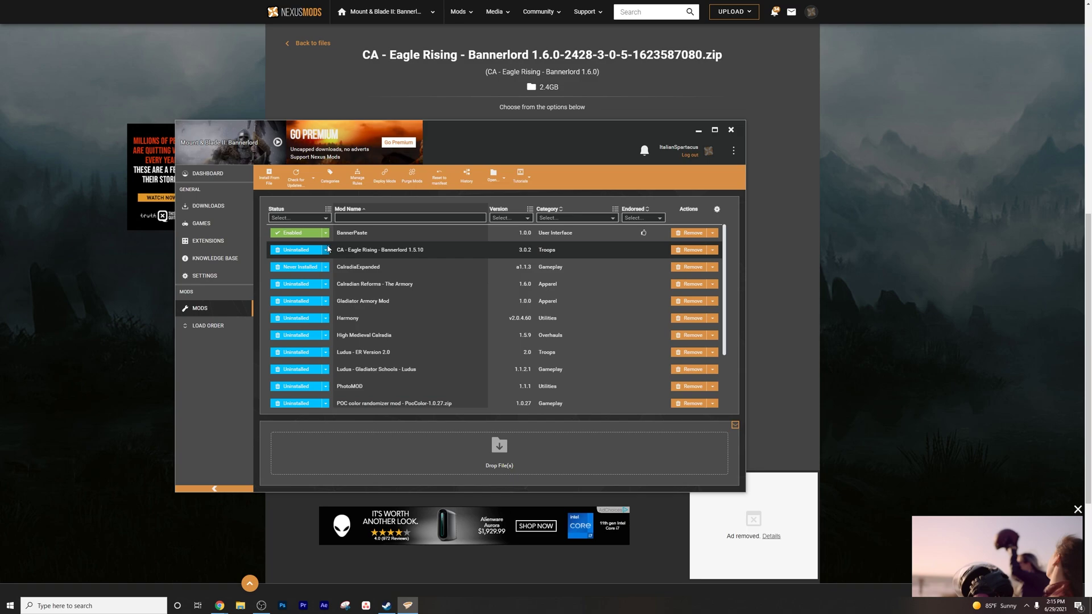
Install and enable CA - Eagle Rising - Bannerlord 1.5.10 in Vortex, leaving CalradiaExpanded as it is.
{"action": "left_click", "coordinate": [326, 251]}
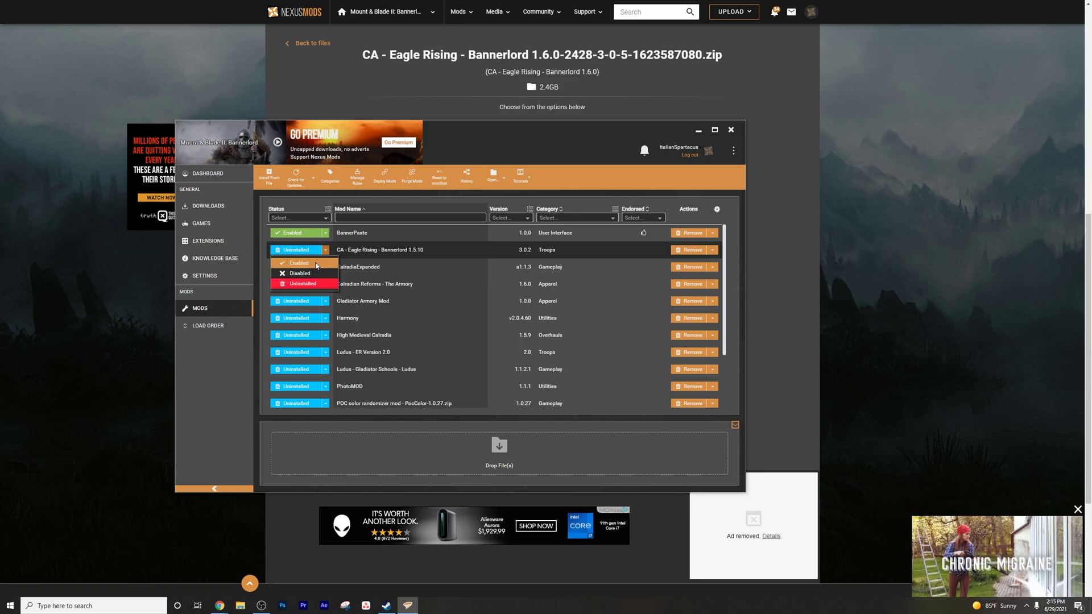
{"action": "left_click", "coordinate": [316, 265]}
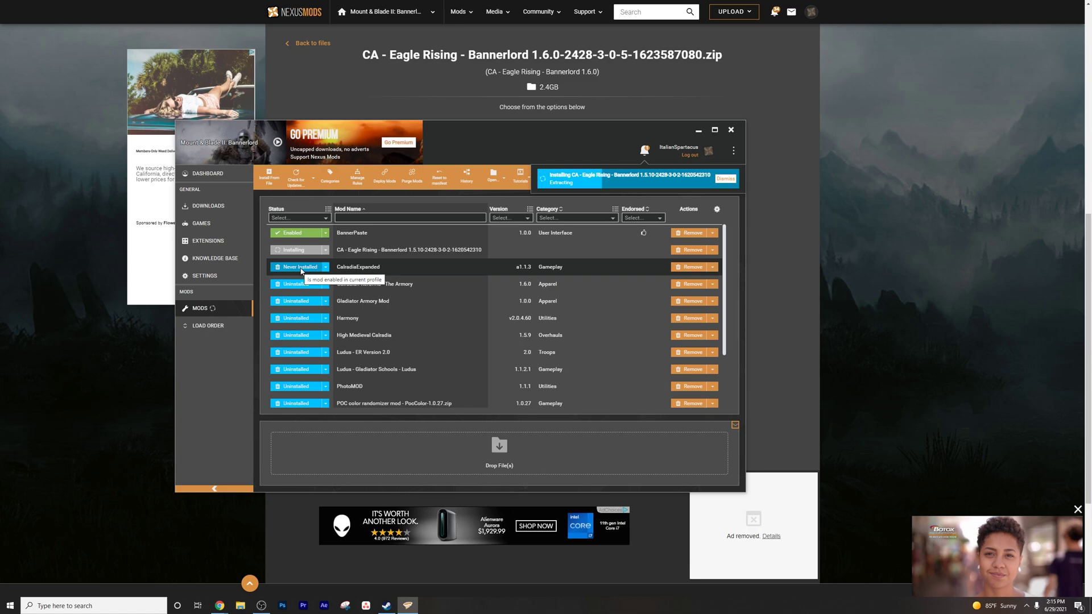
{"action": "left_click", "coordinate": [326, 267]}
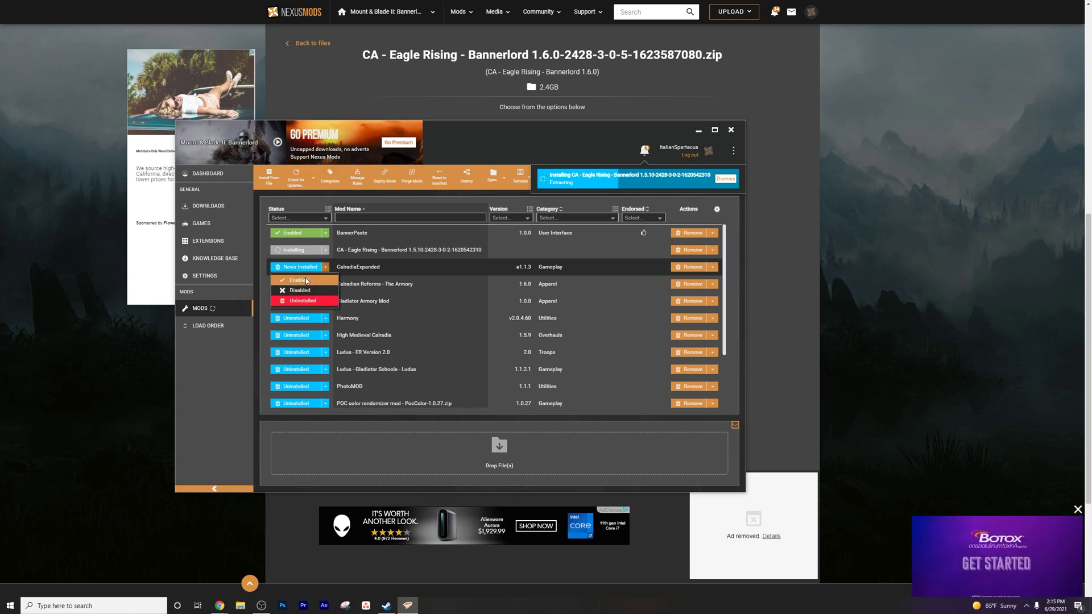
{"action": "left_click", "coordinate": [326, 268]}
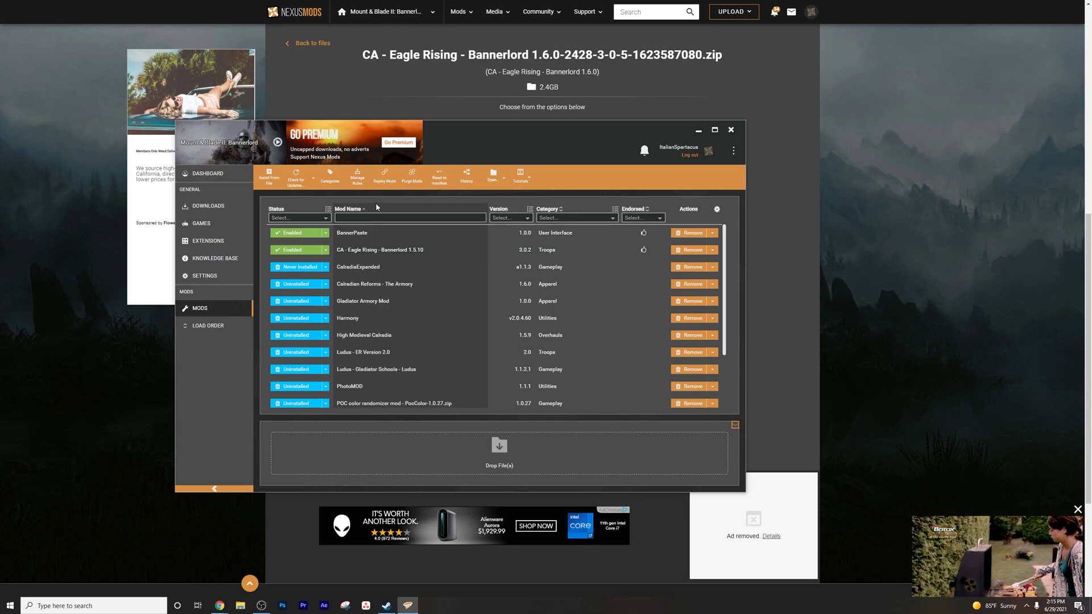
Deploy the enabled mods, check the load order, and close Vortex.
{"action": "left_click", "coordinate": [383, 186]}
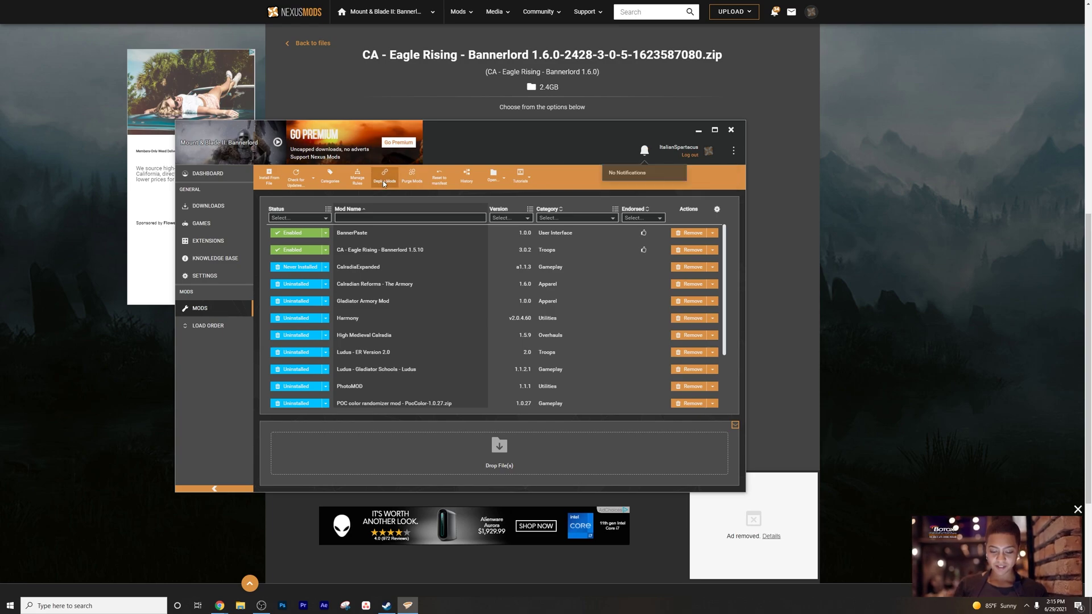
{"action": "left_click", "coordinate": [214, 326]}
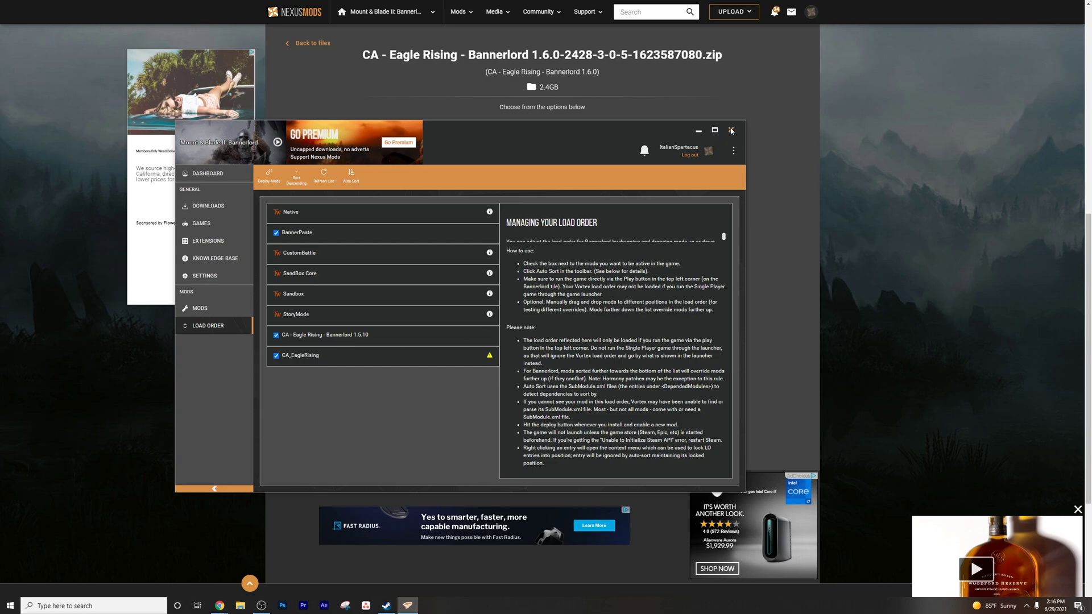
{"action": "left_click", "coordinate": [732, 130]}
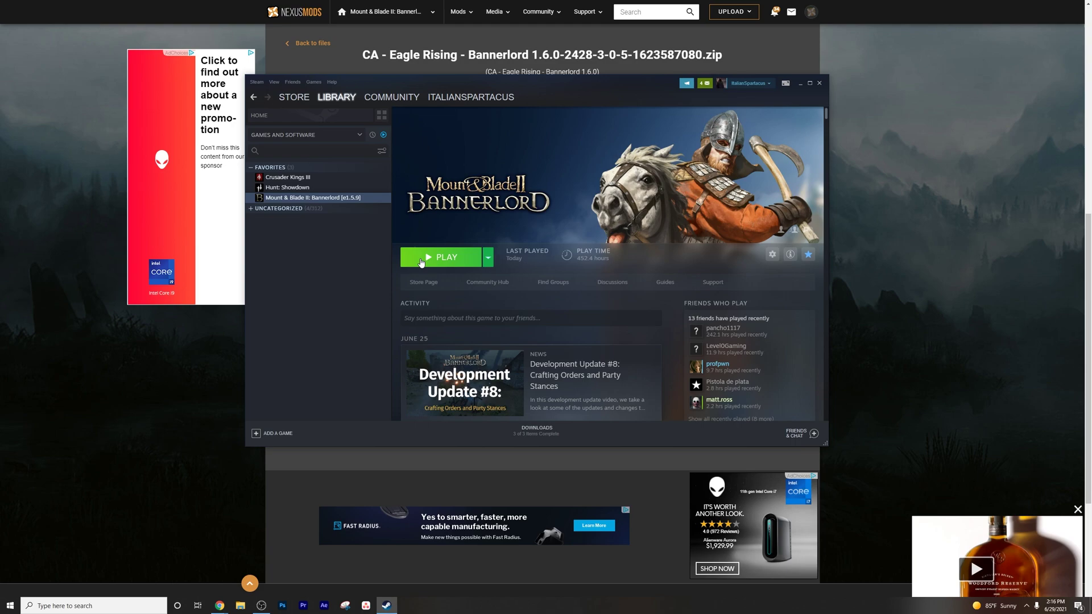
Open Bannerlord's mod list from Steam, try the *CA* Important module lower down, move it back above Native, and start the game.
{"action": "left_click", "coordinate": [421, 260]}
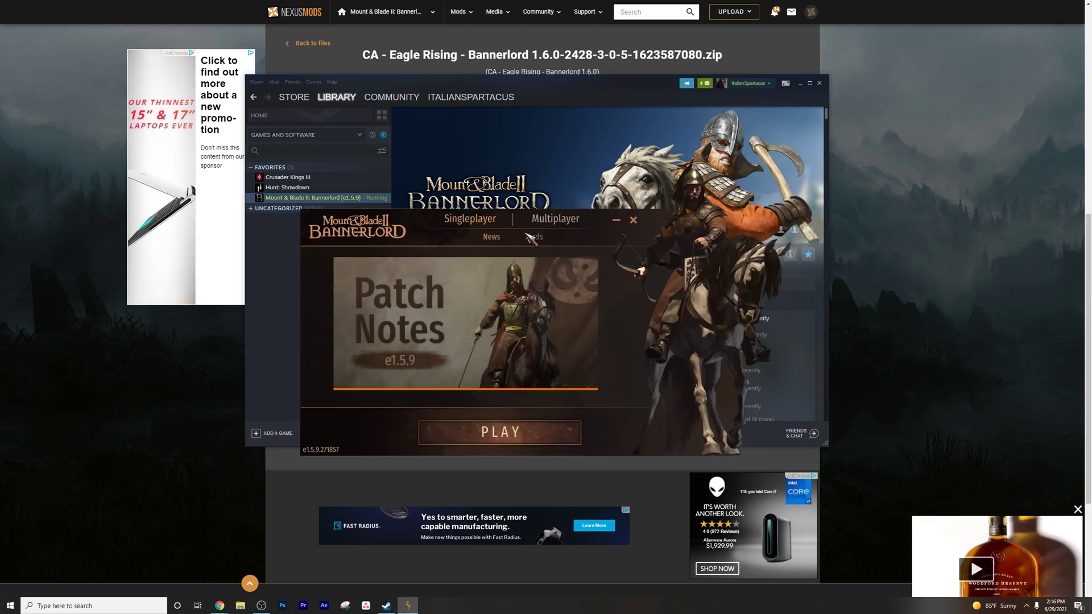
{"action": "left_click", "coordinate": [535, 237]}
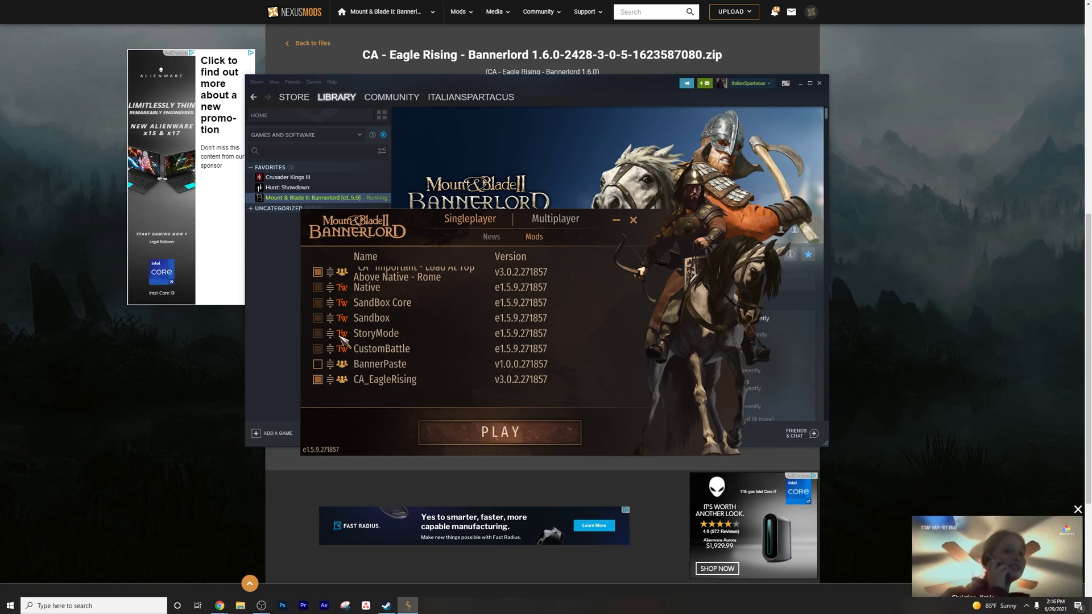
{"action": "left_click_drag", "start_coordinate": [330, 279], "coordinate": [348, 392]}
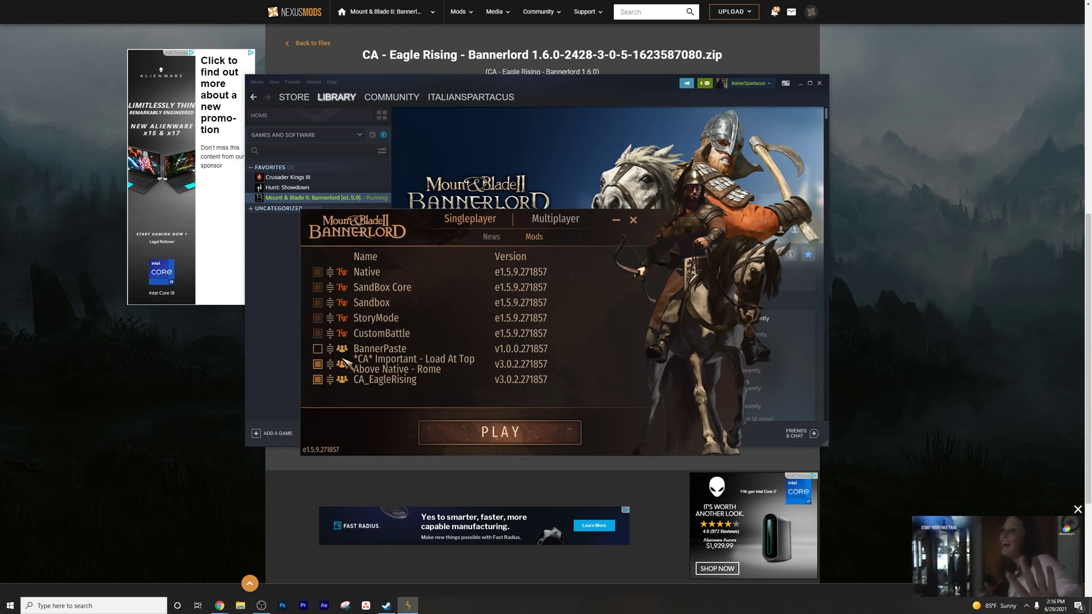
{"action": "left_click_drag", "start_coordinate": [335, 367], "coordinate": [356, 284]}
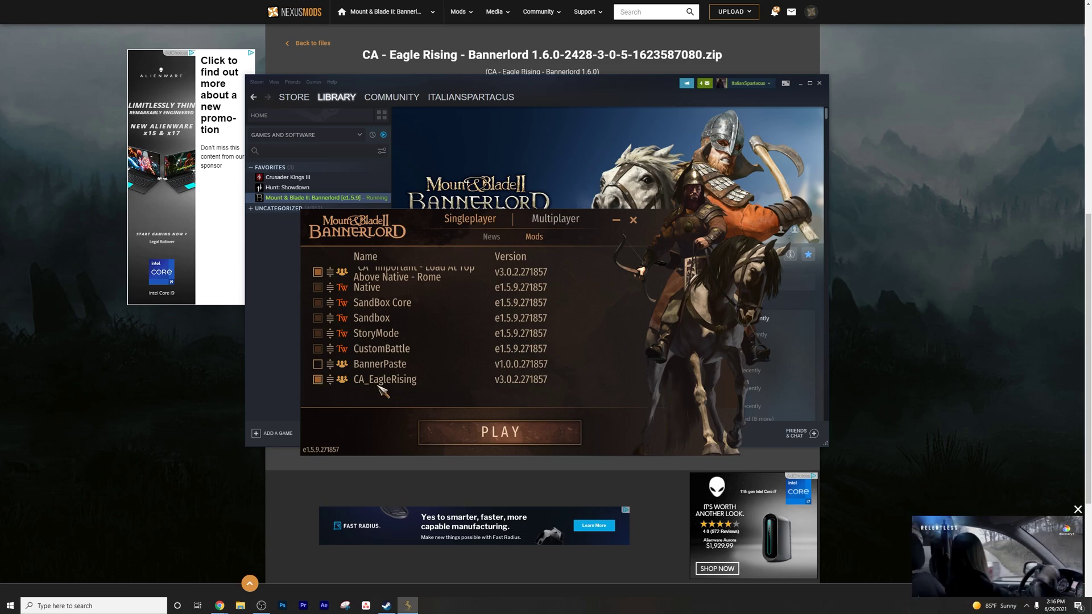
{"action": "left_click", "coordinate": [517, 440]}
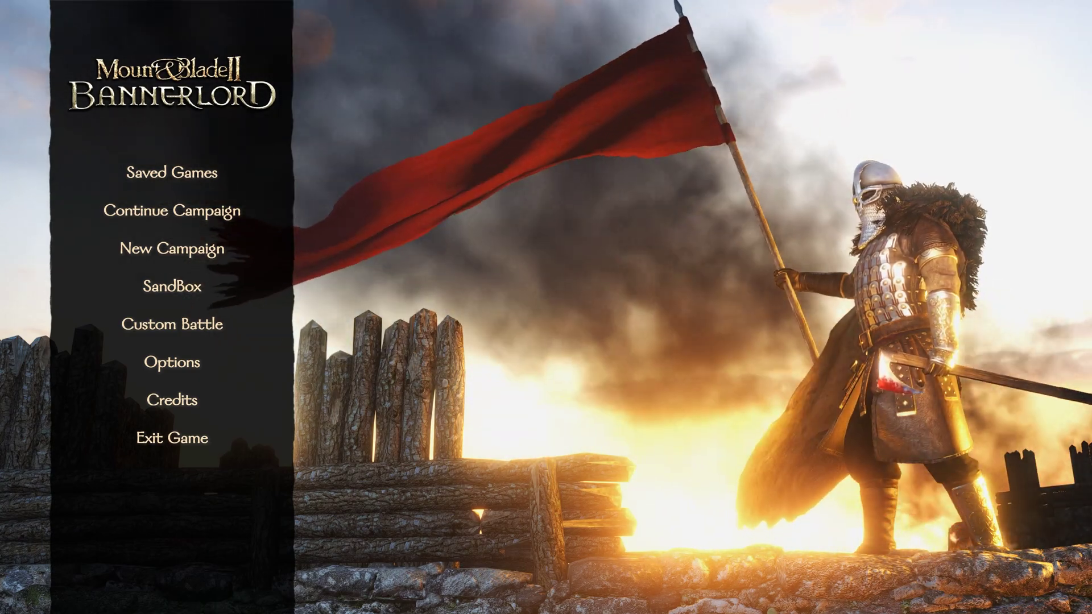
{"action": "key", "text": "XF86AudioLowerVolume"}
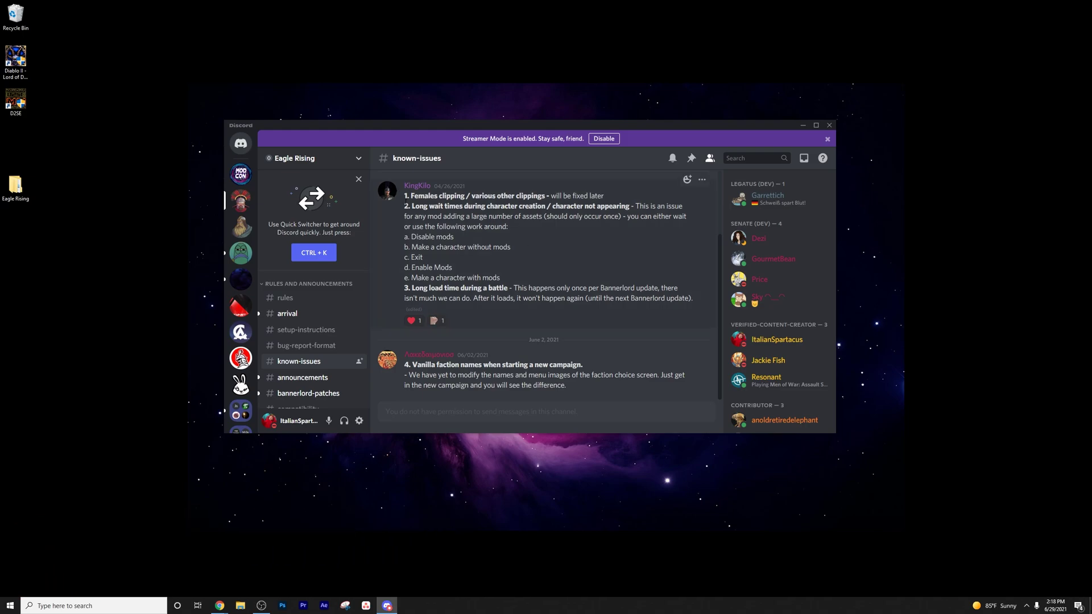
In Discord, read issues 1 to 3 in the Eagle Rising known-issues channel, covering clipping, character creation waits and battle load times.
{"action": "left_click_drag", "start_coordinate": [405, 195], "coordinate": [591, 195]}
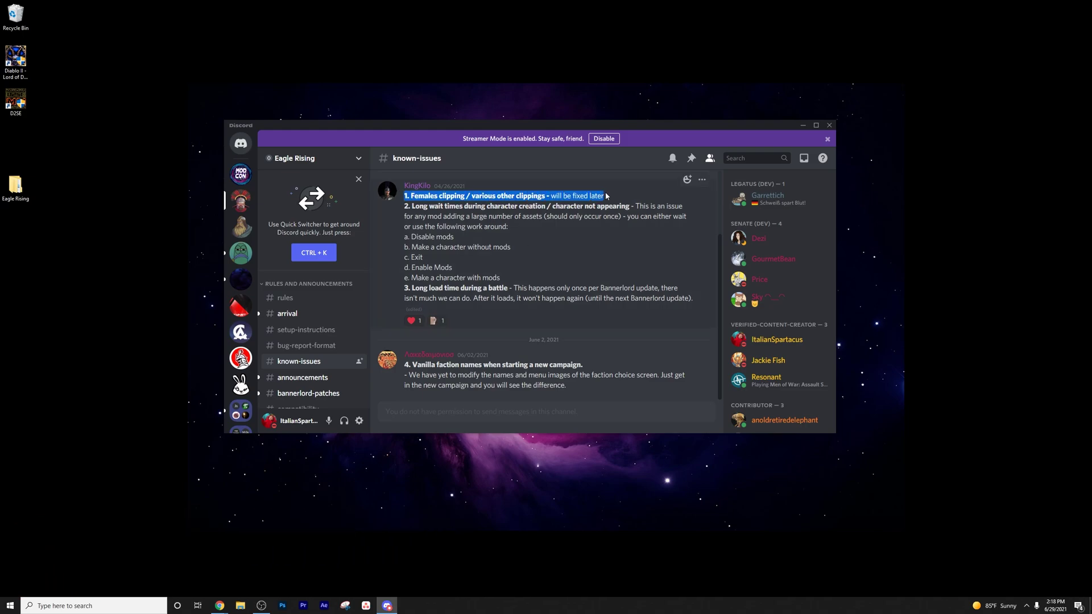
{"action": "left_click_drag", "start_coordinate": [405, 206], "coordinate": [663, 229]}
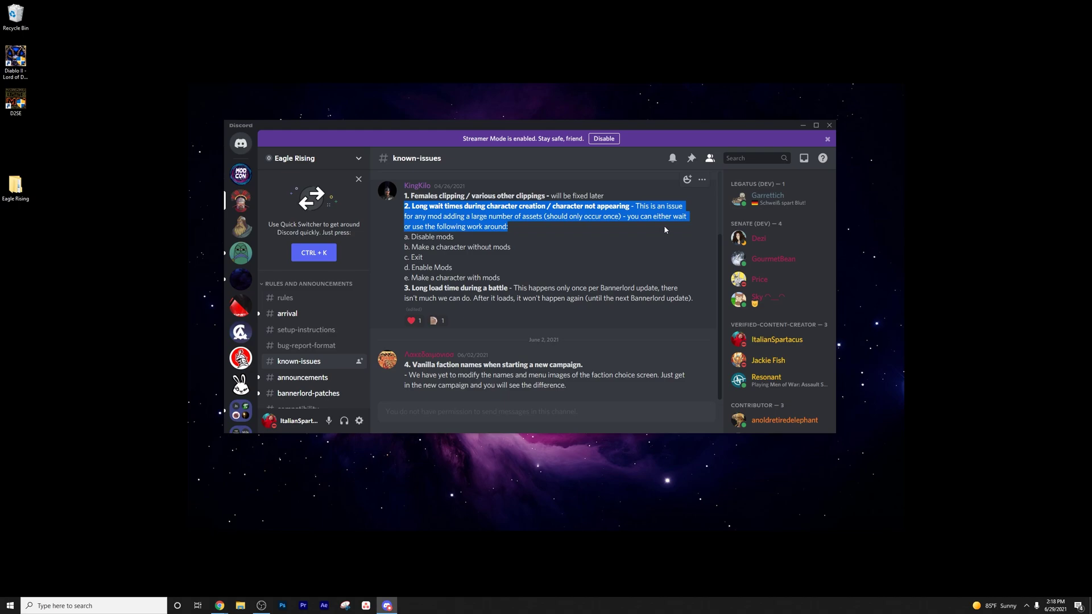
{"action": "left_click_drag", "start_coordinate": [665, 226], "coordinate": [683, 279]}
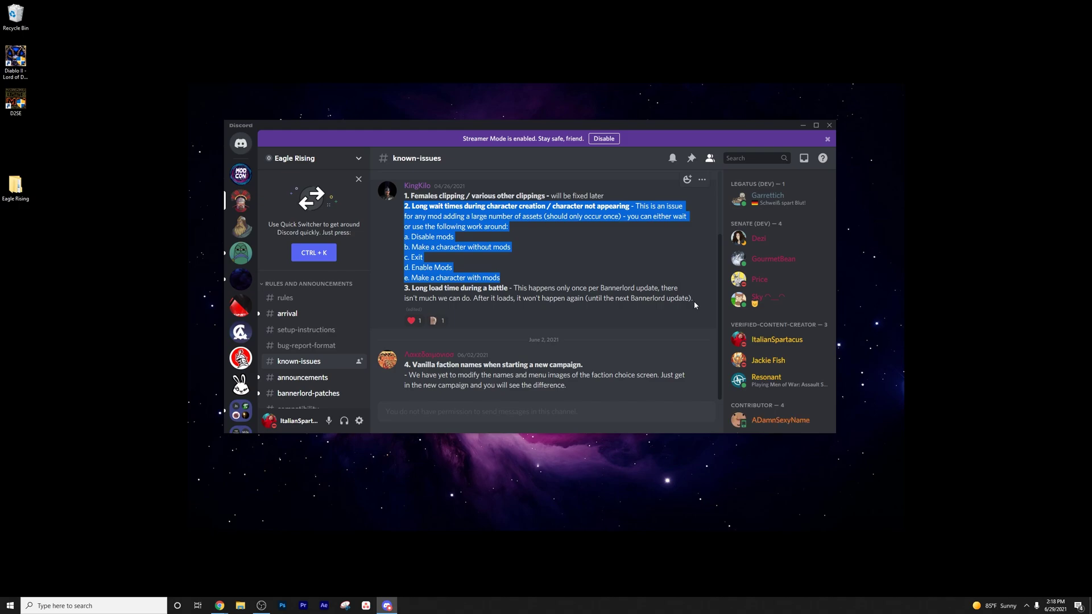
{"action": "left_click_drag", "start_coordinate": [694, 305], "coordinate": [403, 288]}
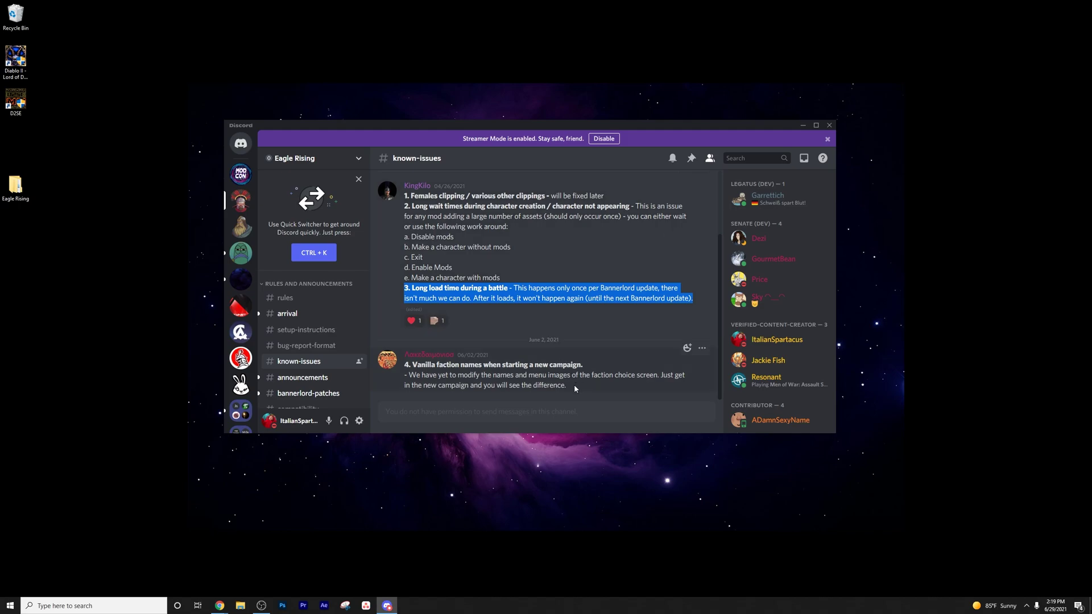
Read issue 4 in the known-issues channel, covering vanilla faction names when starting a new campaign.
{"action": "left_click_drag", "start_coordinate": [571, 385], "coordinate": [404, 376]}
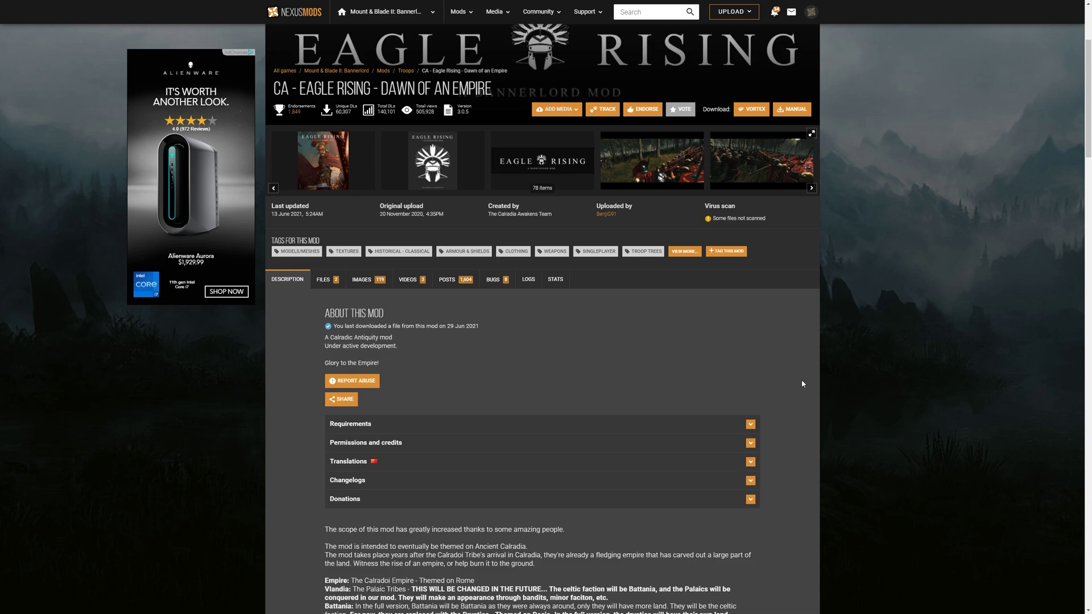
On the Eagle Rising Nexus Mods page, check the uploader, then examine the posts' pinned instructions, recommended mods, Discord links and changelog.
{"action": "left_click_drag", "start_coordinate": [613, 232], "coordinate": [596, 206]}
{"action": "left_click", "coordinate": [454, 279]}
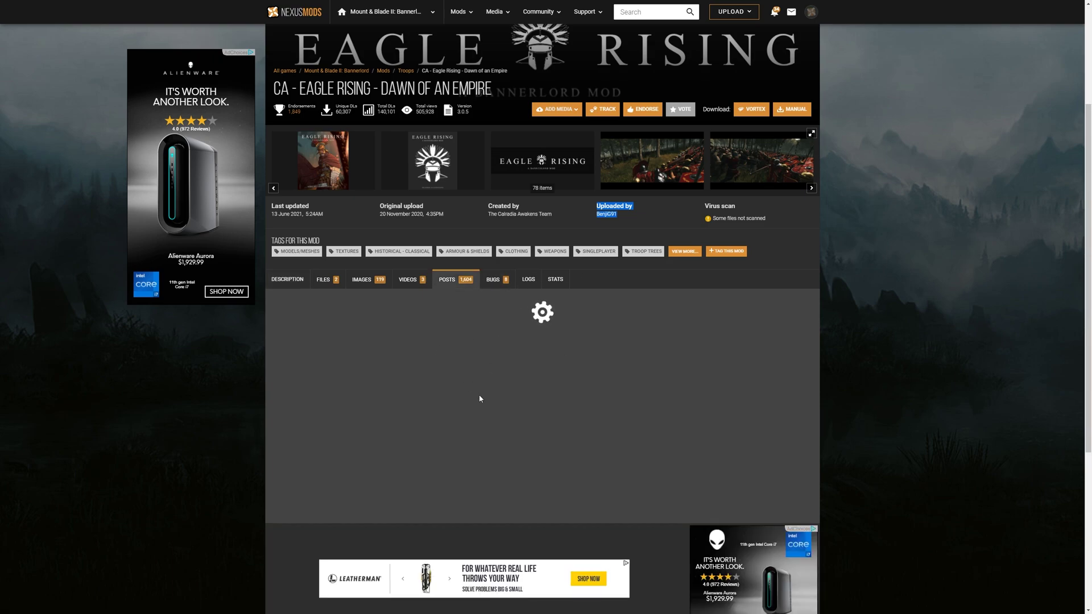
{"action": "scroll", "coordinate": [517, 396], "scroll_direction": "down", "scroll_amount": 9}
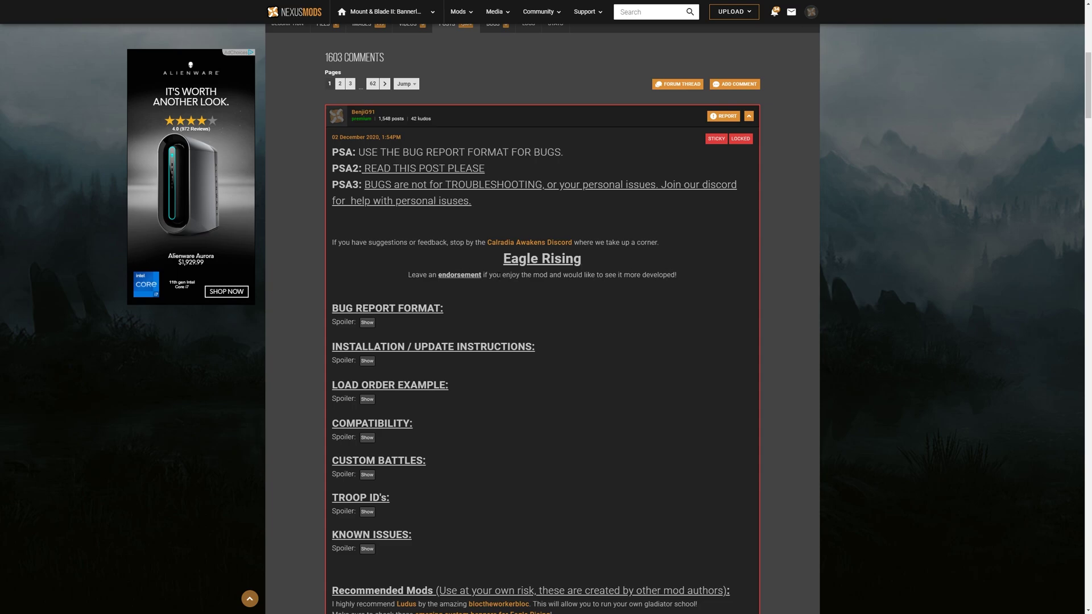
{"action": "scroll", "coordinate": [382, 167], "scroll_direction": "up", "scroll_amount": 5}
{"action": "scroll", "coordinate": [481, 217], "scroll_direction": "down", "scroll_amount": 7}
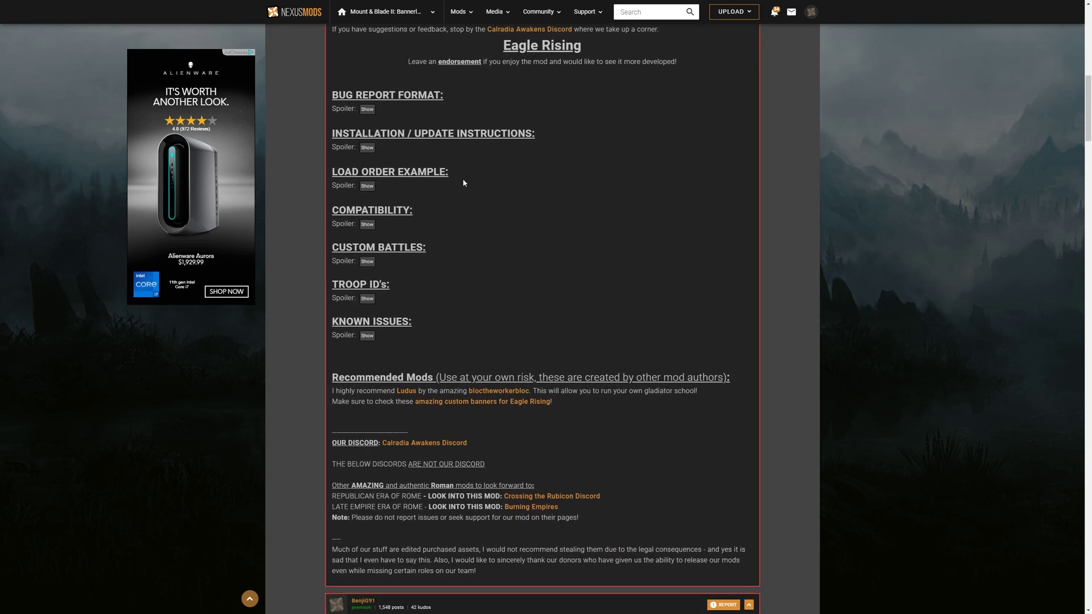
{"action": "scroll", "coordinate": [464, 180], "scroll_direction": "down", "scroll_amount": 2}
{"action": "scroll", "coordinate": [462, 176], "scroll_direction": "down", "scroll_amount": 9}
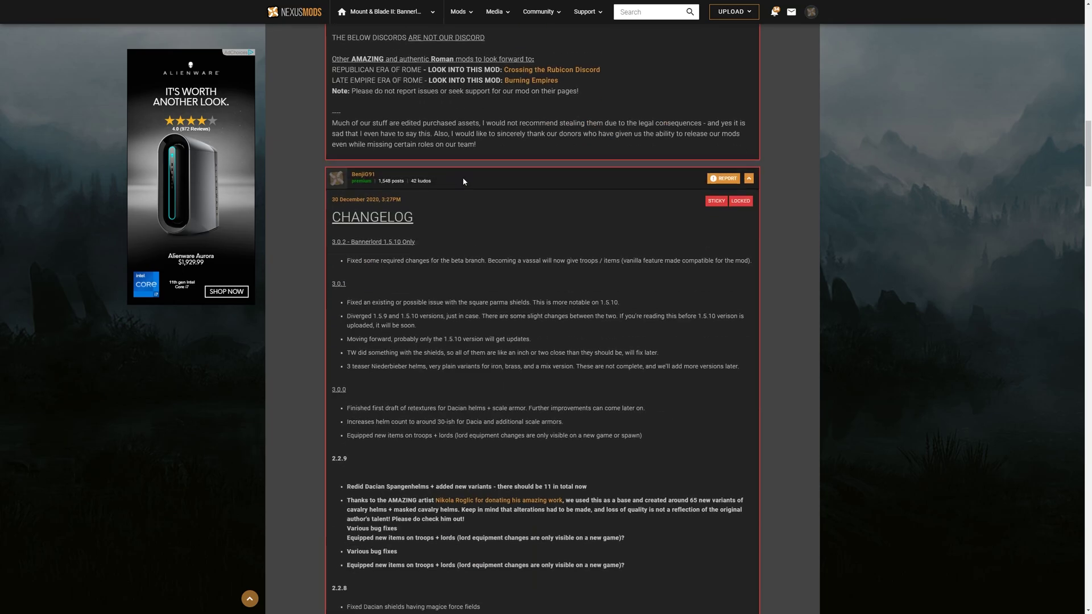
{"action": "scroll", "coordinate": [561, 227], "scroll_direction": "up", "scroll_amount": 20}
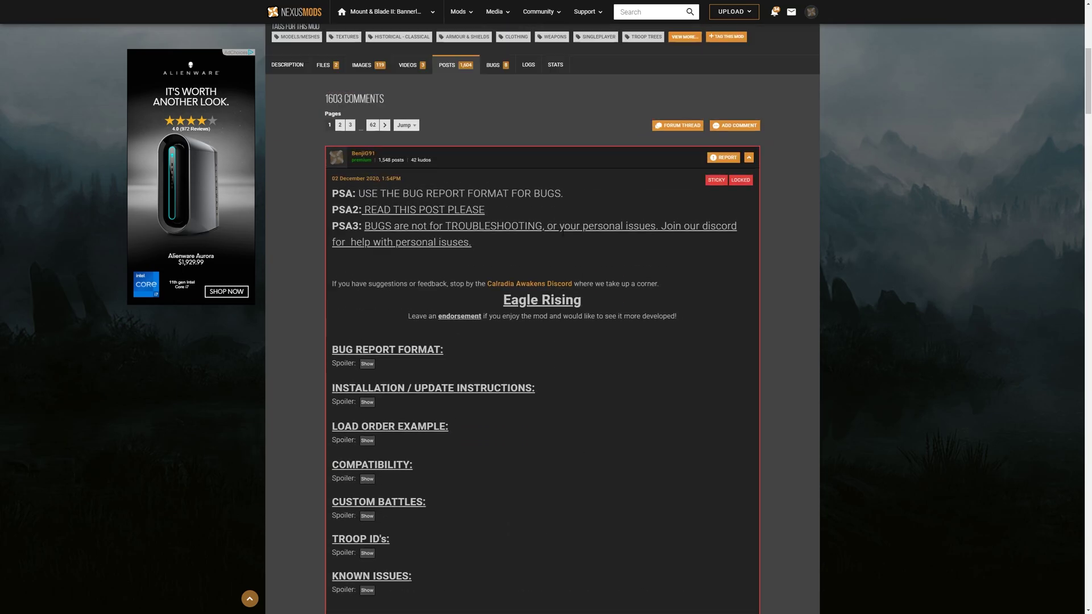
{"action": "scroll", "coordinate": [498, 370], "scroll_direction": "down", "scroll_amount": 11}
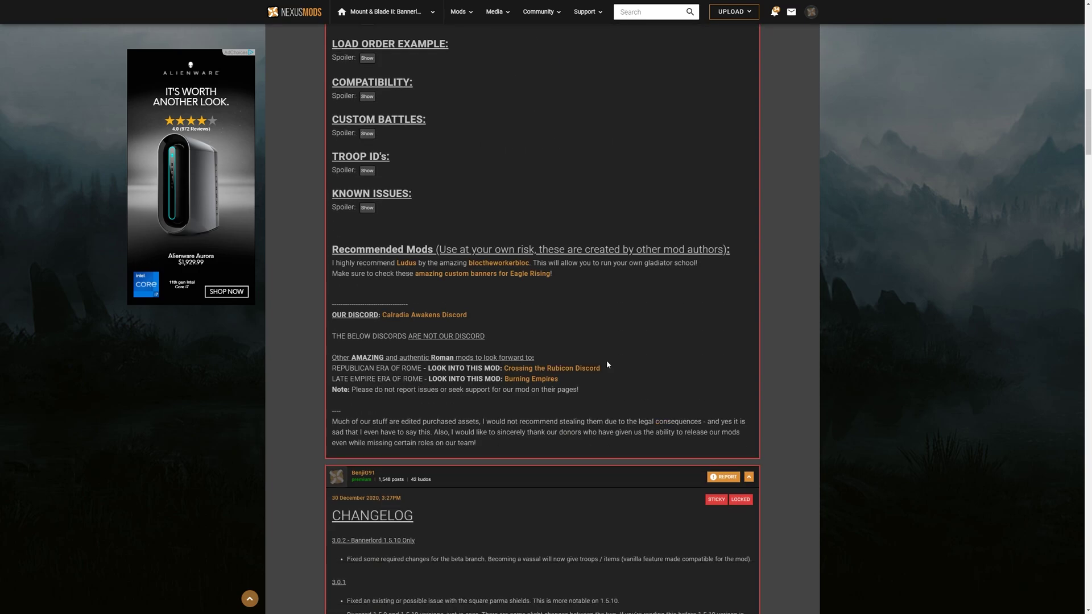
{"action": "scroll", "coordinate": [606, 360], "scroll_direction": "up", "scroll_amount": 11}
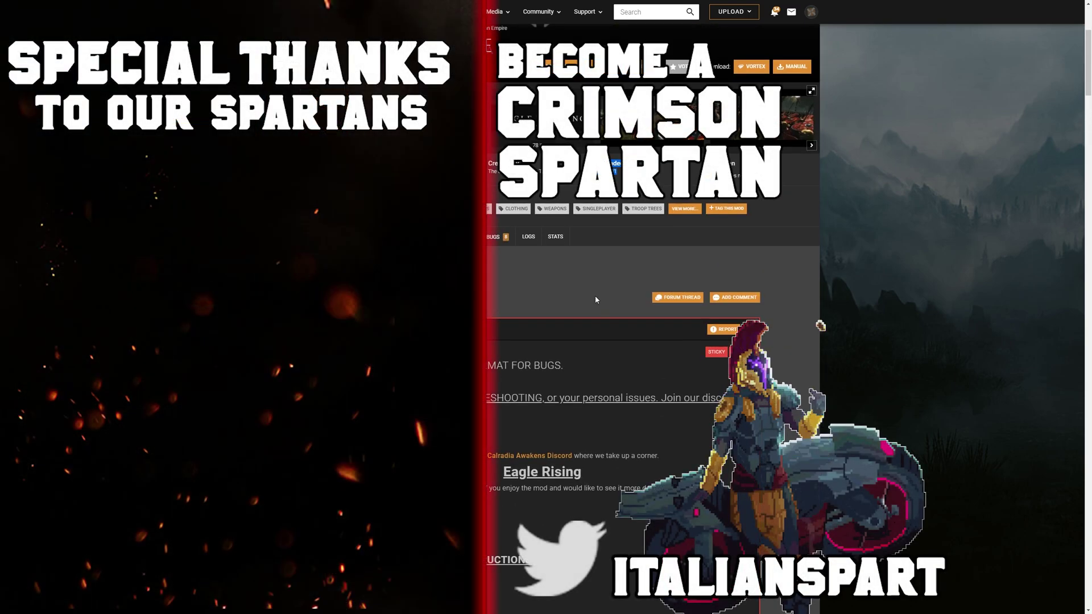